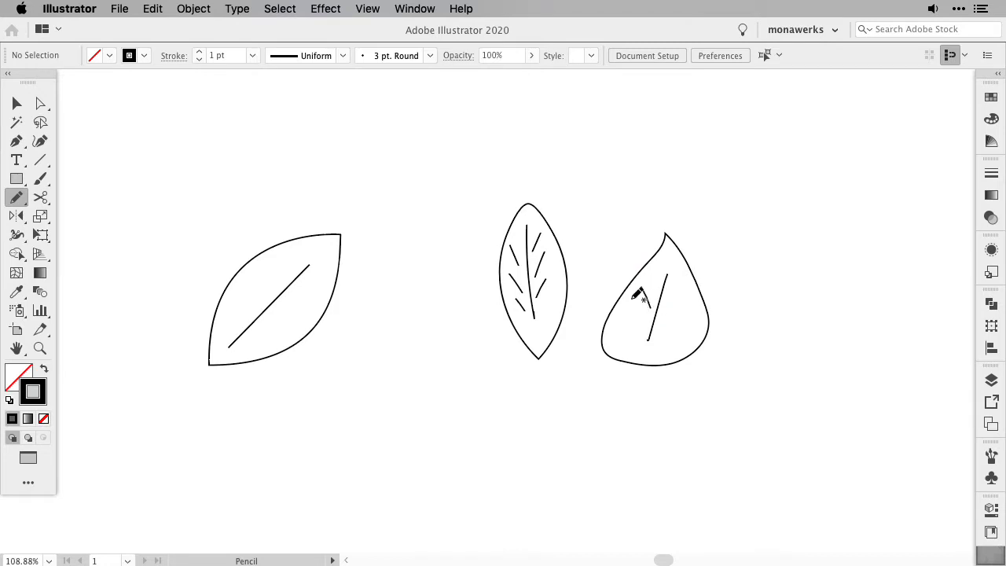
Draw the remaining short side veins on the rounded teardrop leaf with the Pencil tool
drag(626, 319, 636, 333)
drag(668, 302, 692, 291)
drag(665, 322, 691, 315)
drag(662, 341, 677, 340)
mouse_move(417, 295)
mouse_down()
mouse_move(463, 351)
mouse_move(482, 342)
mouse_move(445, 295)
mouse_move(414, 299)
mouse_move(448, 338)
mouse_up()
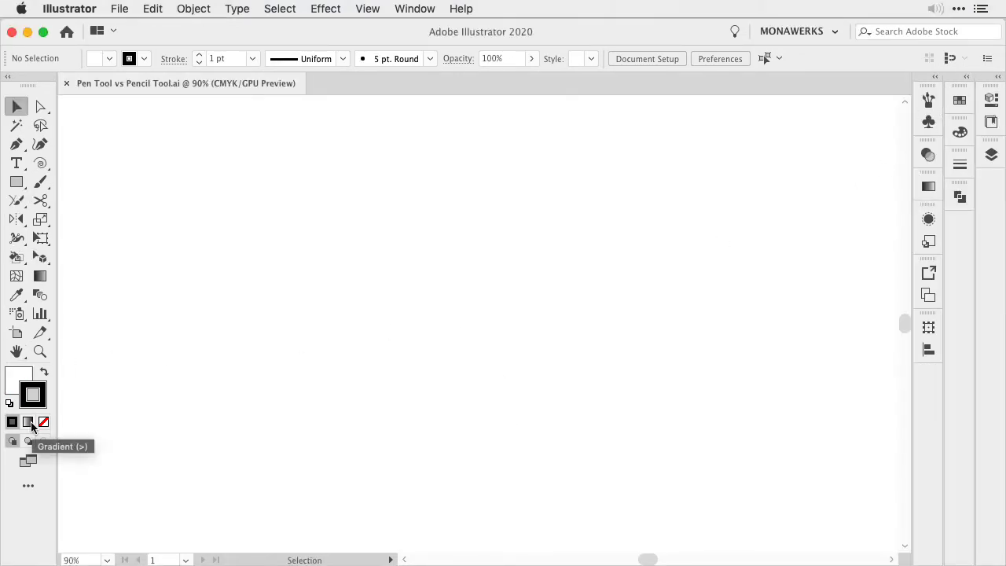
Set the fill to None and make the black stroke the active colour attribute
key(x)
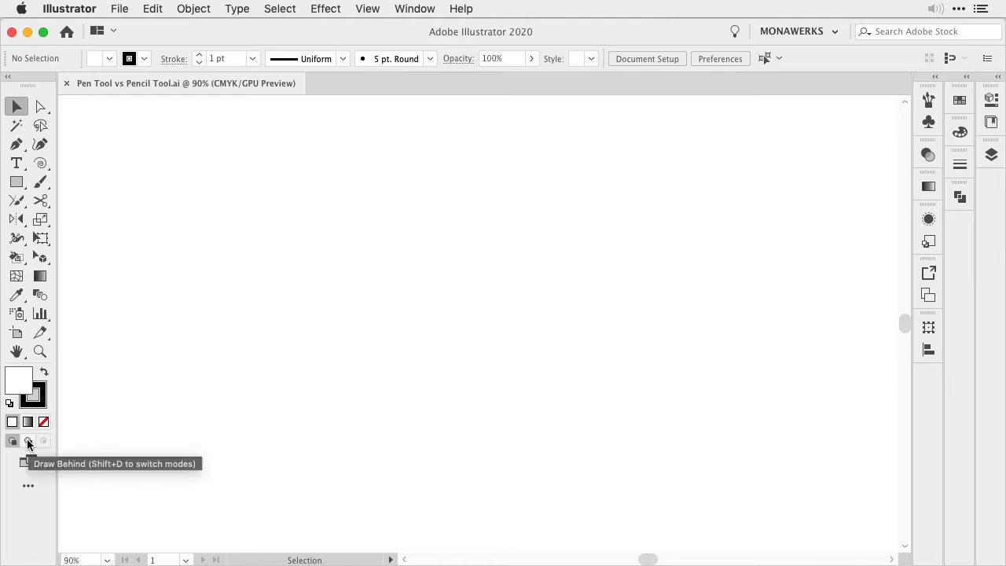
key(slash)
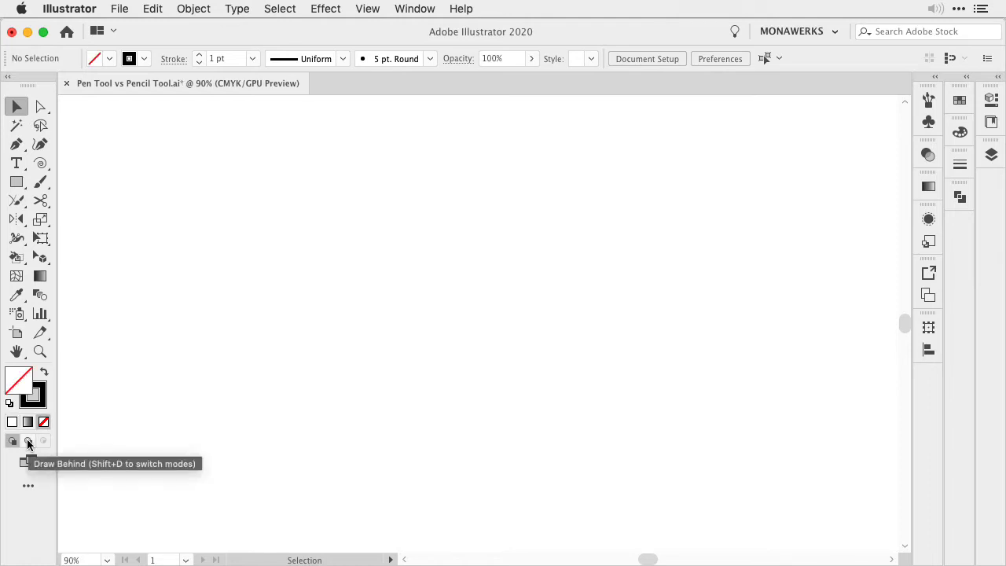
key(x)
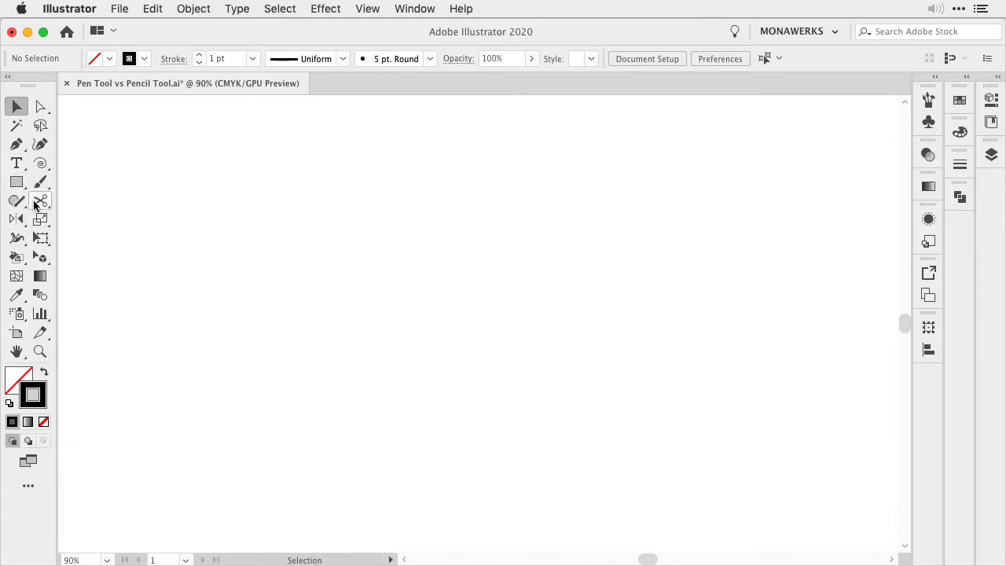
Choose the Pencil tool and reset its options to the defaults, with mid-scale fidelity and new strokes unfilled
mouse_move(18, 204)
mouse_down()
mouse_move(85, 215)
mouse_move(79, 224)
mouse_up()
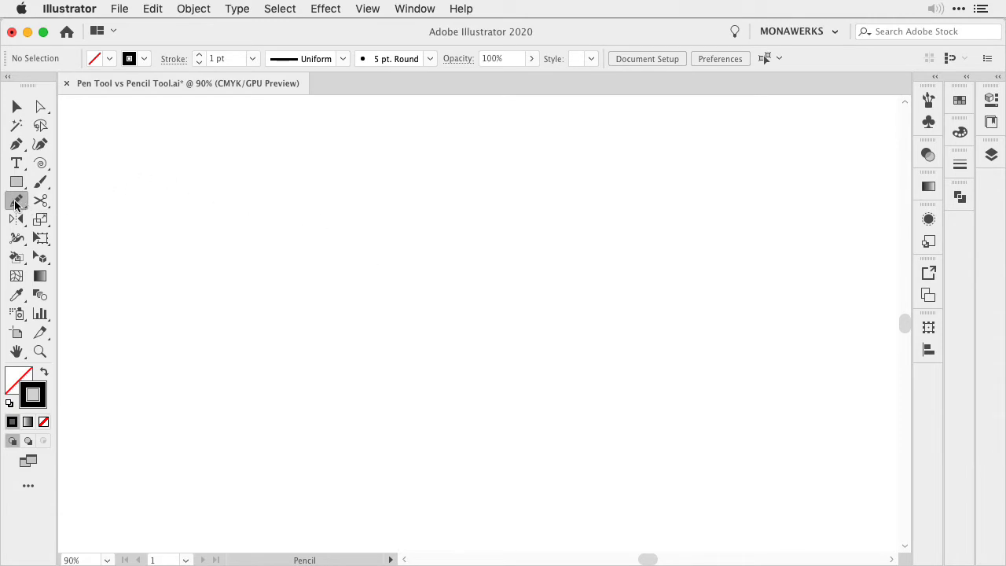
double_click(17, 202)
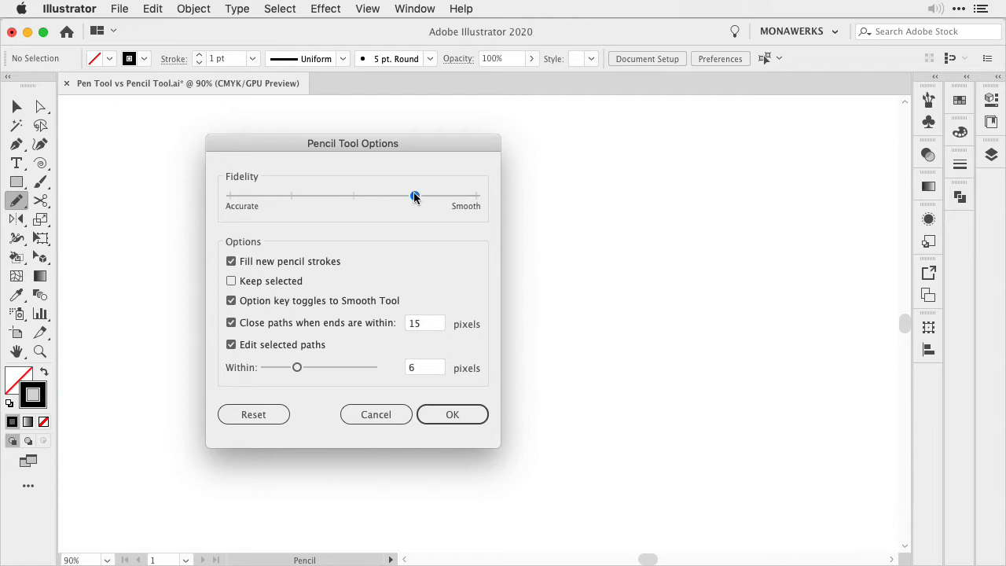
drag(414, 197, 370, 206)
click(254, 422)
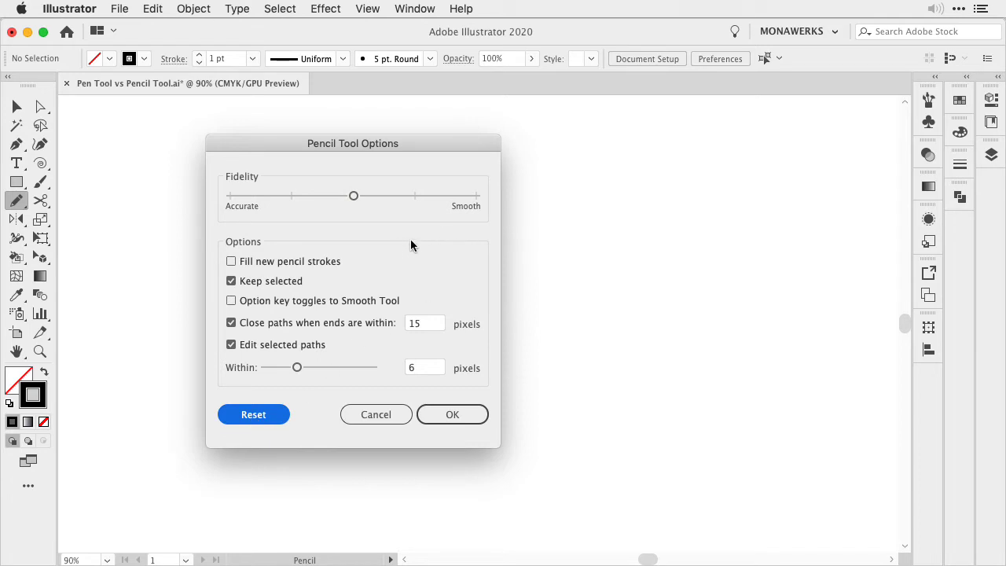
click(453, 414)
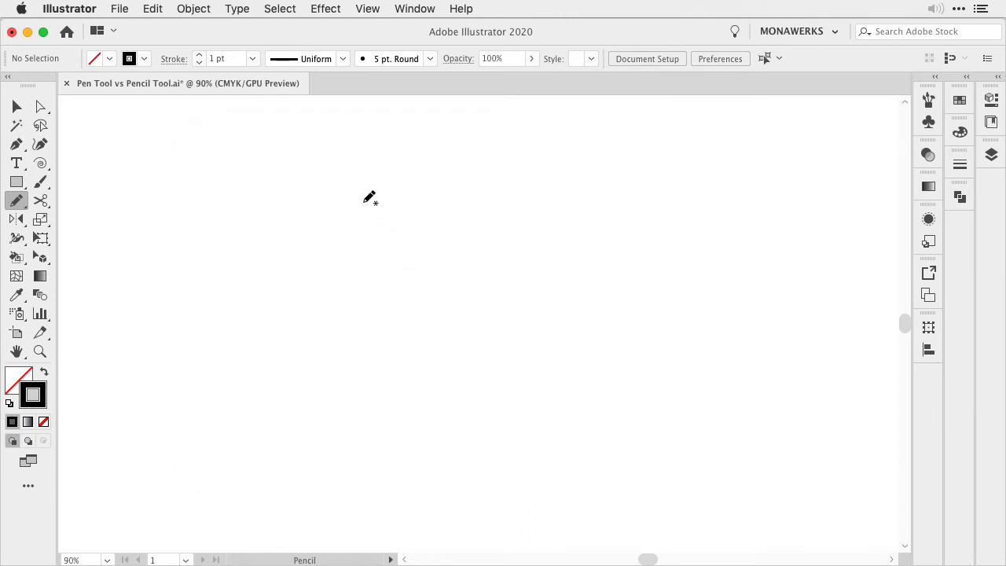
Draw a closed, unfilled teardrop leaf with the Pencil tool, shift it slightly right and down, and deselect it
mouse_move(362, 202)
mouse_down()
mouse_move(369, 330)
mouse_move(402, 347)
mouse_move(429, 323)
mouse_move(440, 288)
mouse_move(426, 252)
mouse_move(366, 208)
mouse_up()
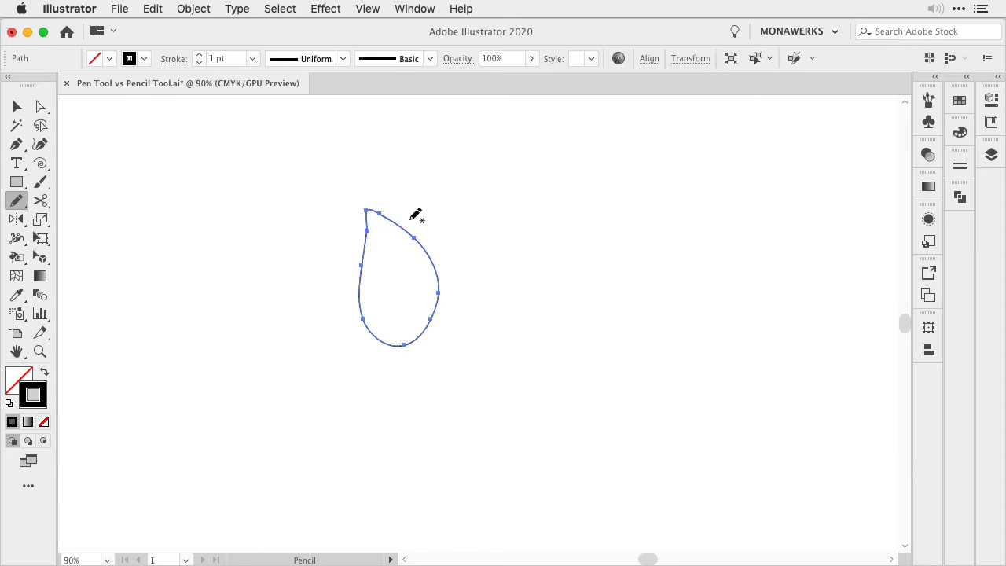
mouse_move(473, 187)
mouse_down()
mouse_move(477, 255)
mouse_move(525, 328)
mouse_move(568, 313)
mouse_move(565, 256)
mouse_move(486, 189)
mouse_up()
key(super+z)
key(v)
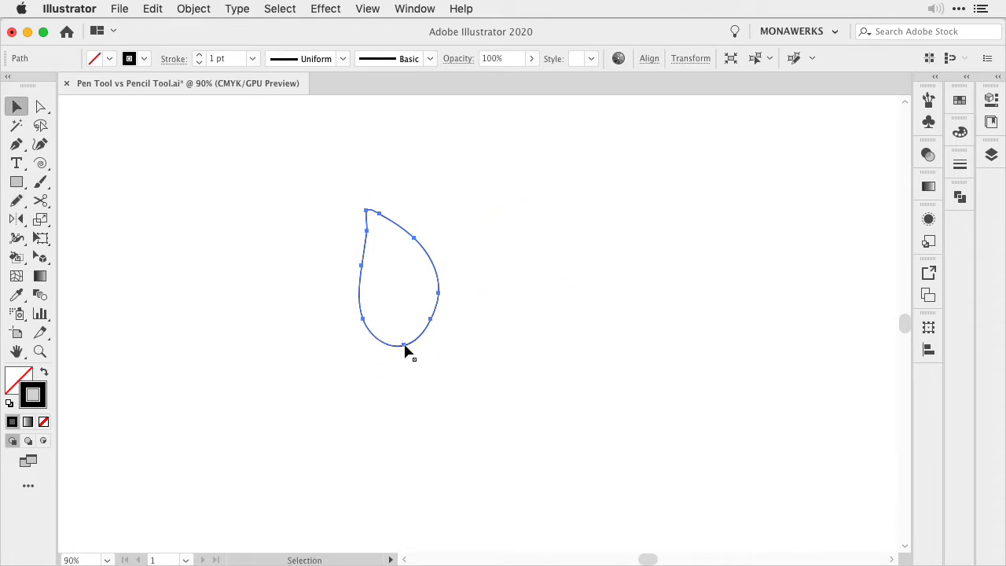
drag(405, 351, 441, 365)
key(super+shift+a)
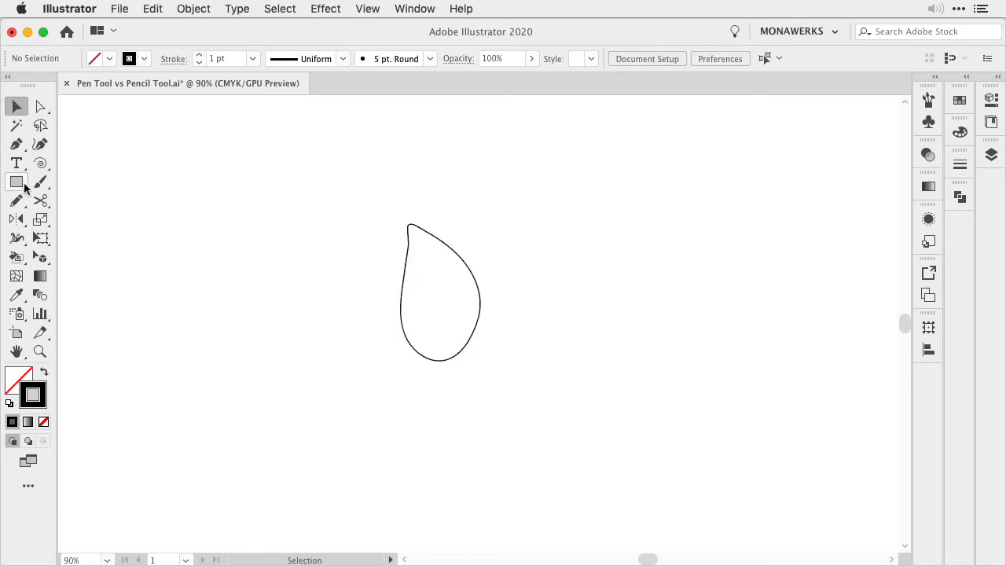
Set the Pencil fidelity to fully Accurate and draw a second closed teardrop leaf left of the first
double_click(16, 201)
drag(353, 195, 216, 203)
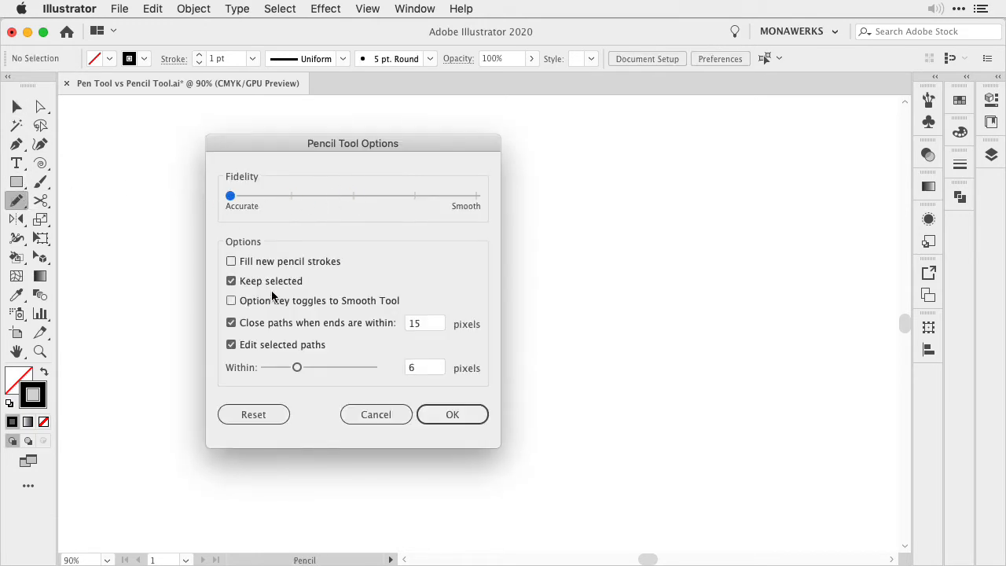
click(452, 414)
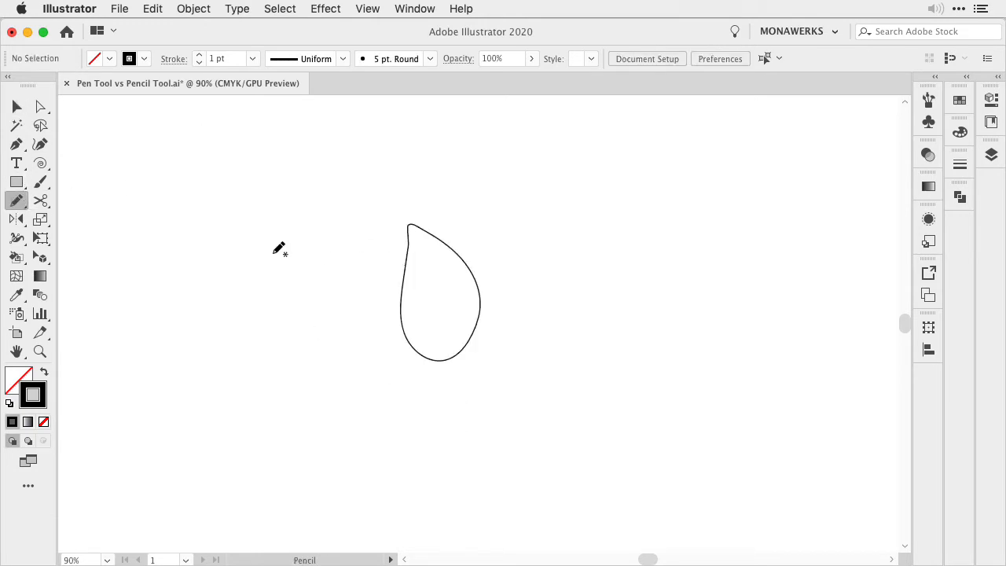
mouse_move(250, 230)
mouse_down()
mouse_move(258, 345)
mouse_move(297, 359)
mouse_move(319, 298)
mouse_move(247, 230)
mouse_up()
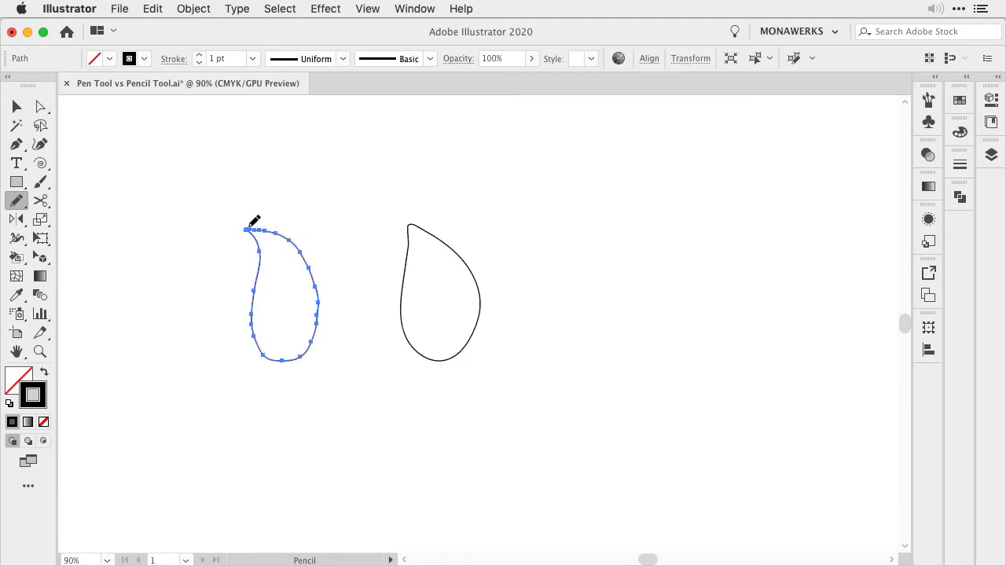
key(v)
click(271, 313)
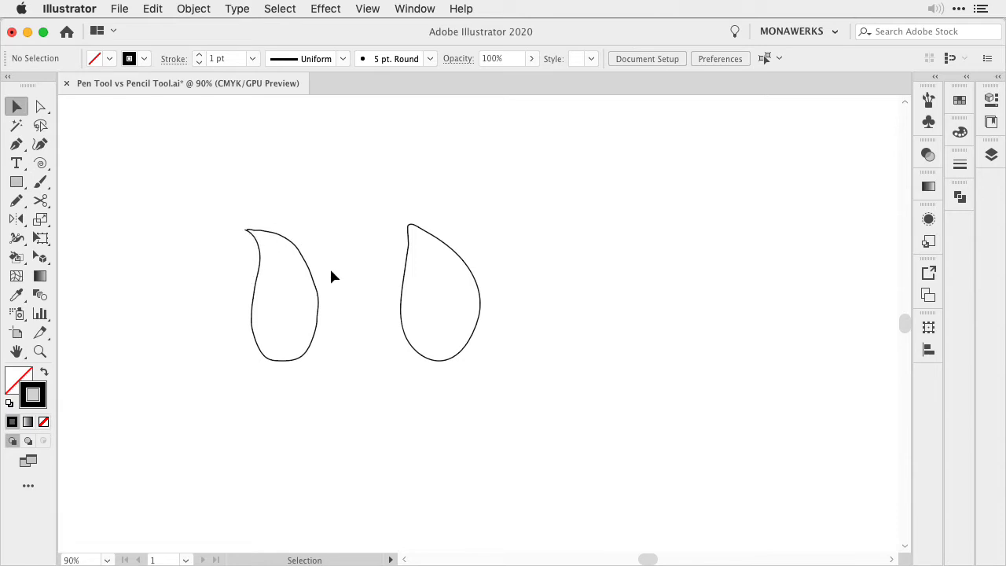
Set the Pencil fidelity to fully Smooth and draw a third closed teardrop leaf right of the others
double_click(17, 200)
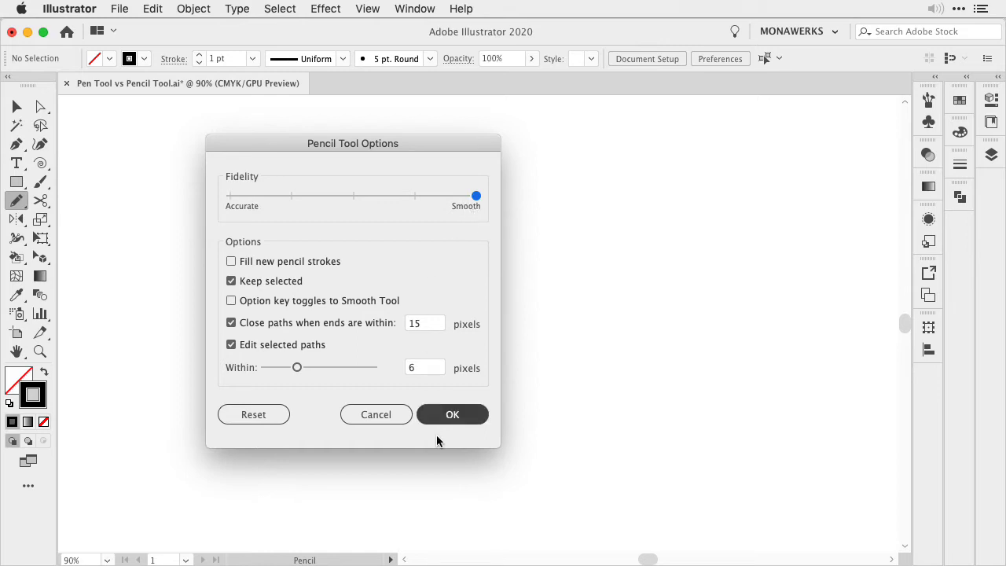
click(456, 417)
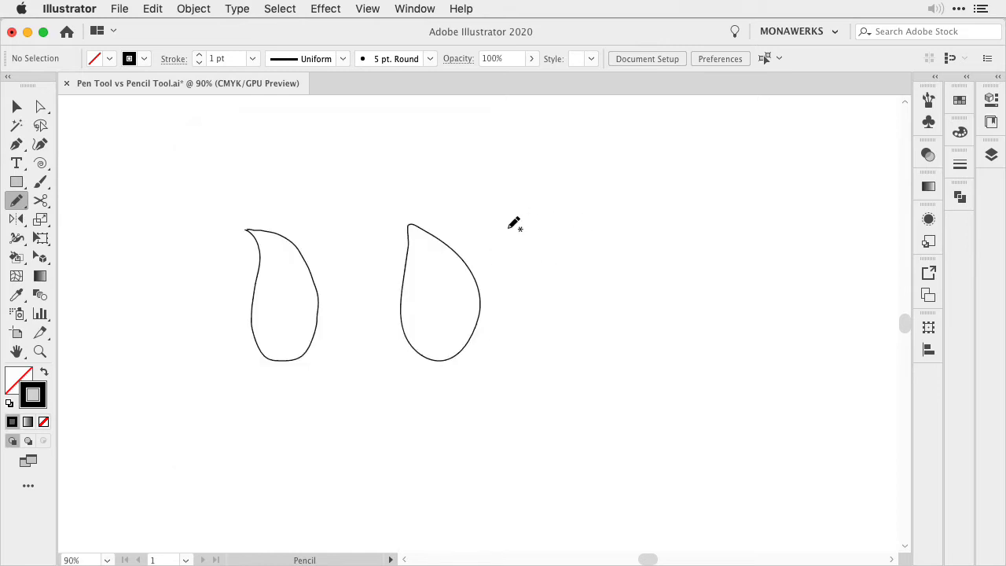
mouse_move(533, 217)
mouse_down()
mouse_move(536, 308)
mouse_move(573, 348)
mouse_move(607, 322)
mouse_move(609, 272)
mouse_move(587, 238)
mouse_move(535, 217)
mouse_up()
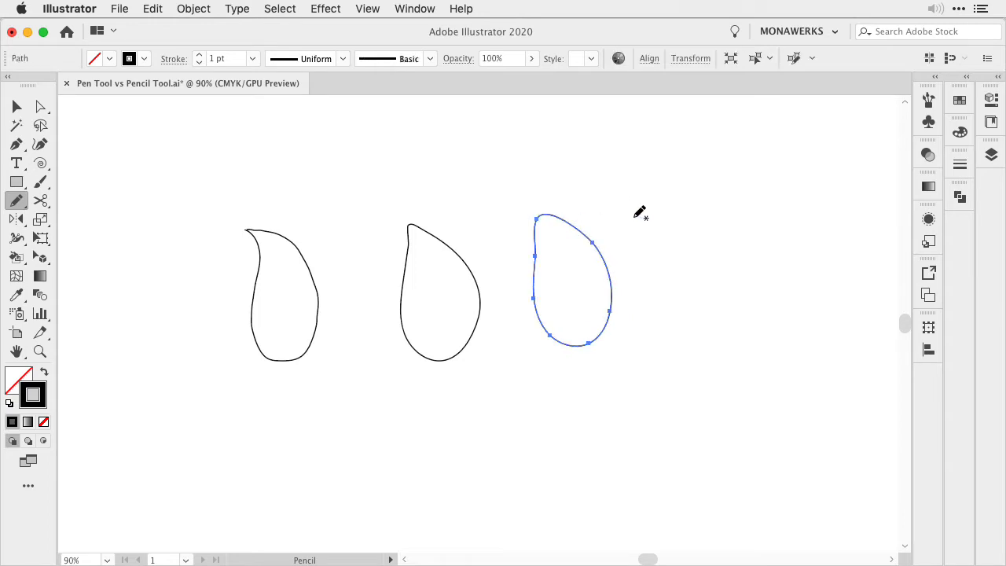
Return the Pencil fidelity to the middle of the scale and deselect the third leaf
double_click(17, 202)
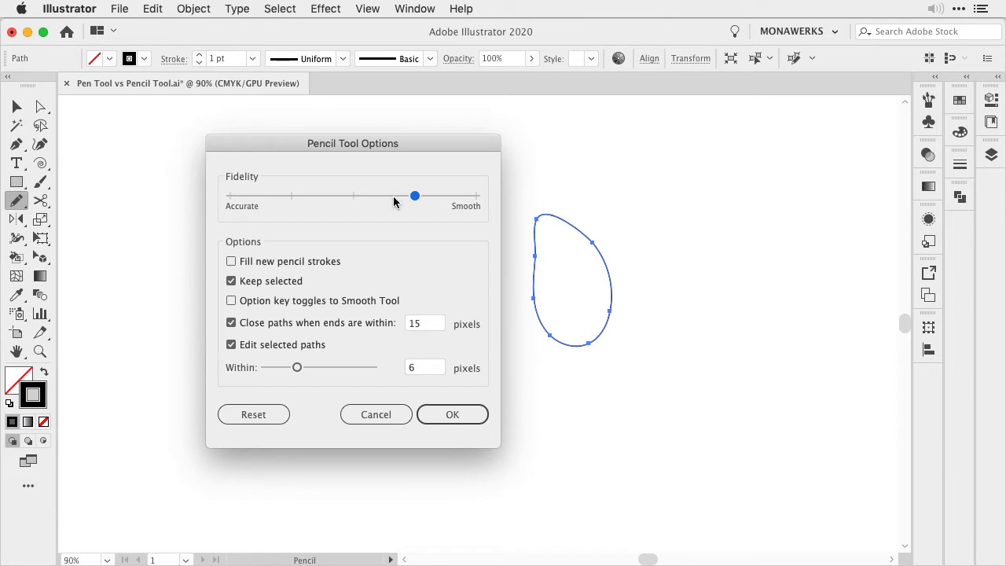
click(451, 417)
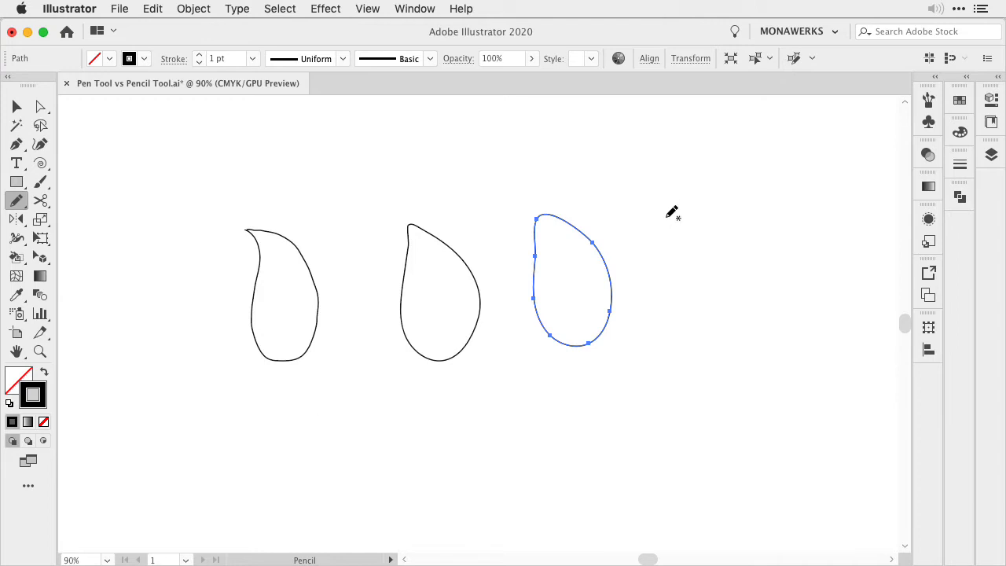
key(v)
click(666, 206)
Choose the light green swatch as the fill and draw a fourth closed teardrop leaf right of the others
click(959, 99)
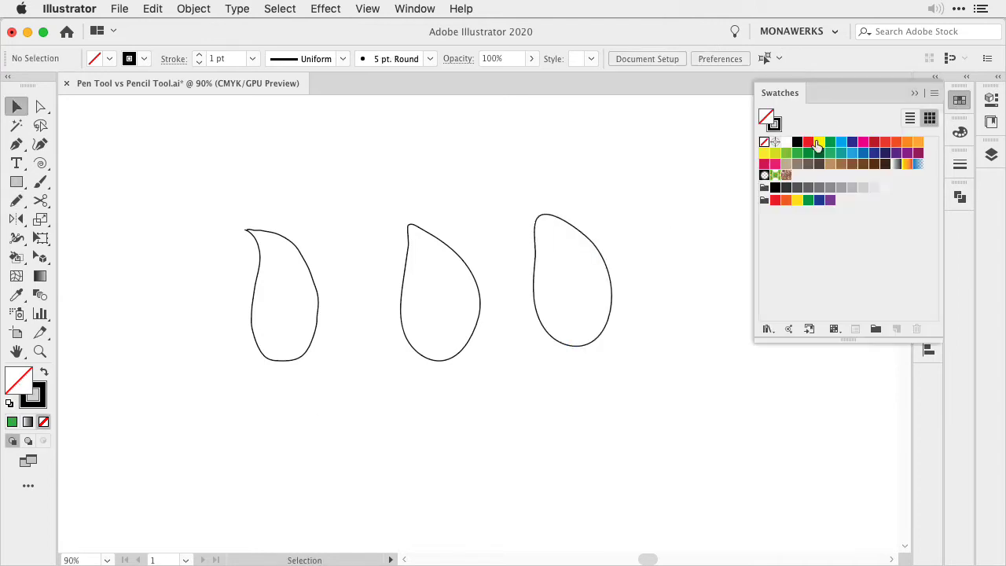
click(786, 153)
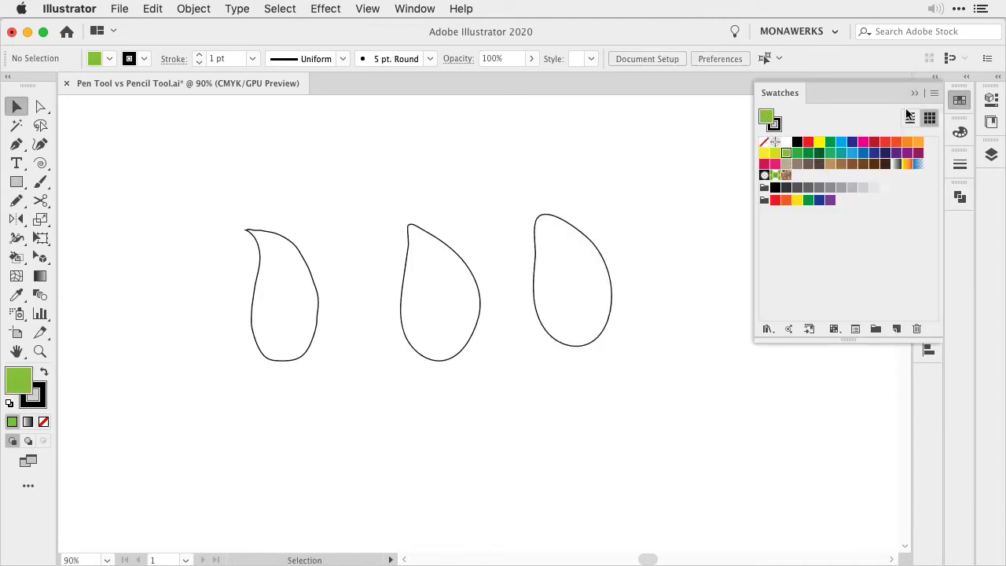
click(913, 92)
key(n)
mouse_move(658, 214)
mouse_down()
mouse_move(664, 295)
mouse_move(726, 296)
mouse_move(660, 212)
mouse_up()
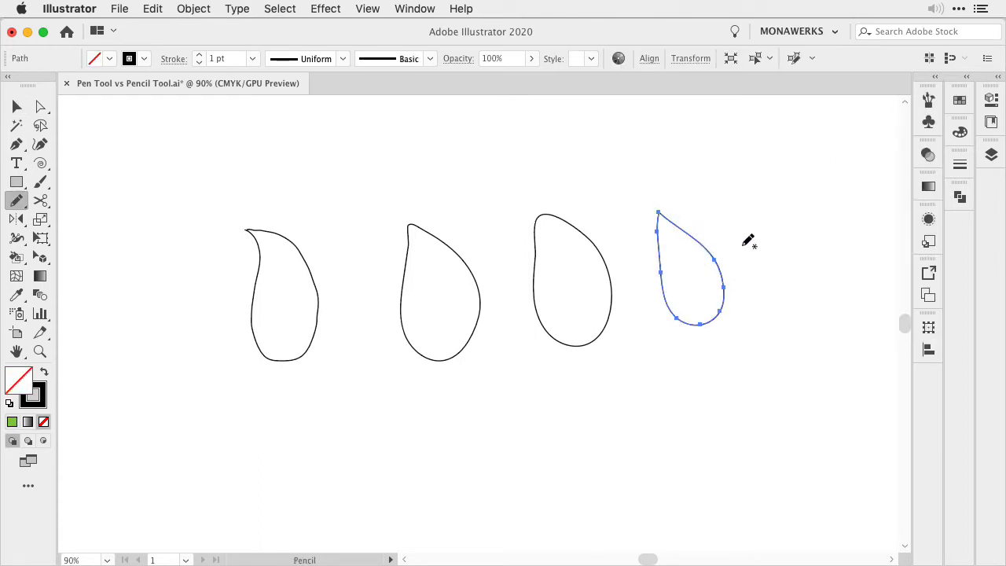
Delete all four teardrop leaves from the artboard
key(v)
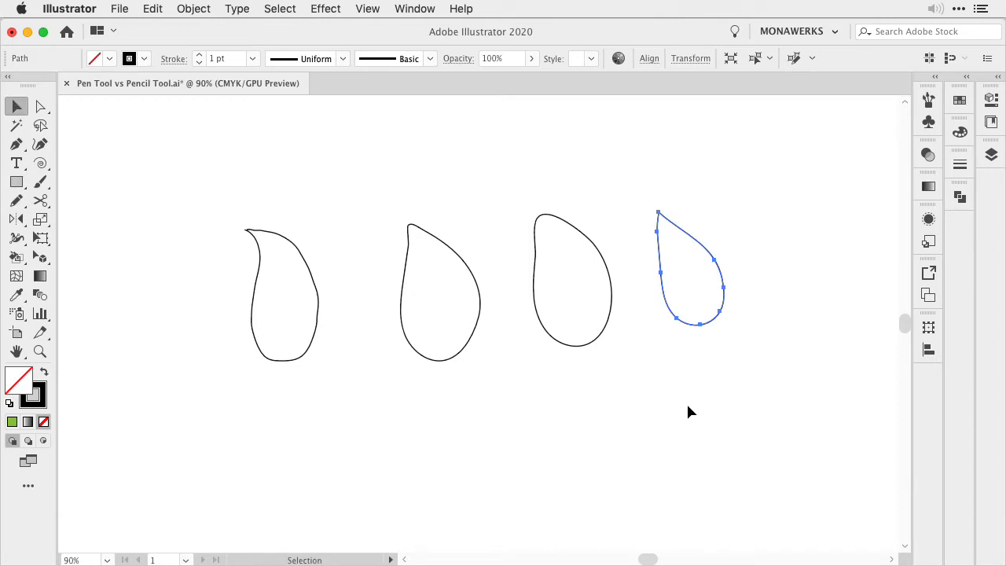
drag(238, 220, 709, 454)
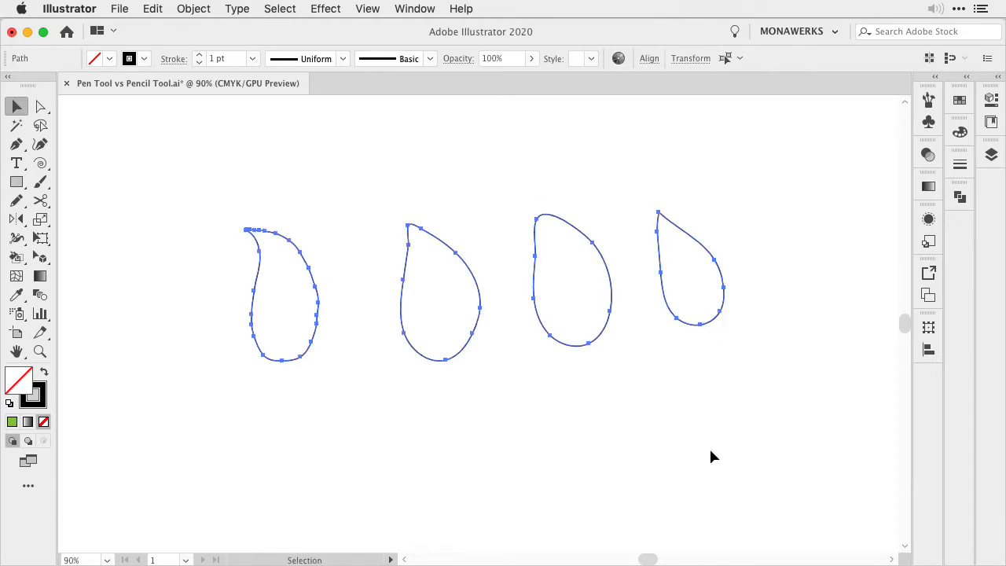
key(Delete)
Turn on Fill new pencil strokes in the Pencil tool options
double_click(18, 202)
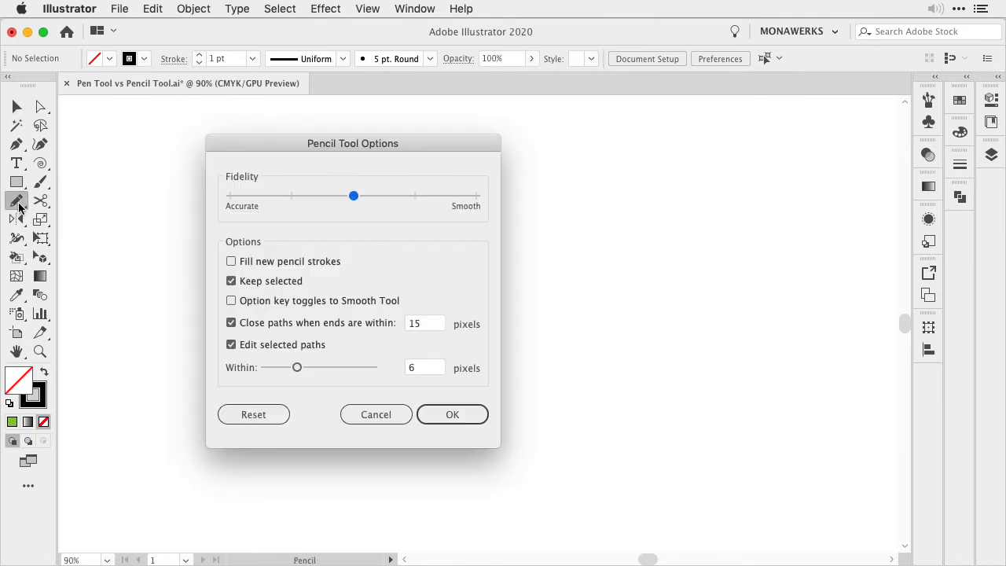
drag(345, 148, 202, 117)
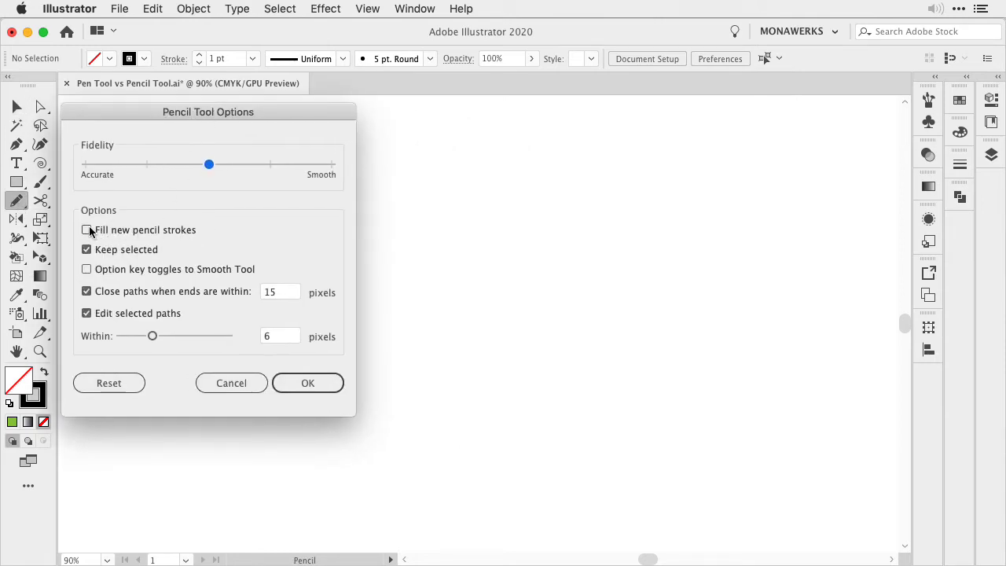
click(87, 229)
click(307, 392)
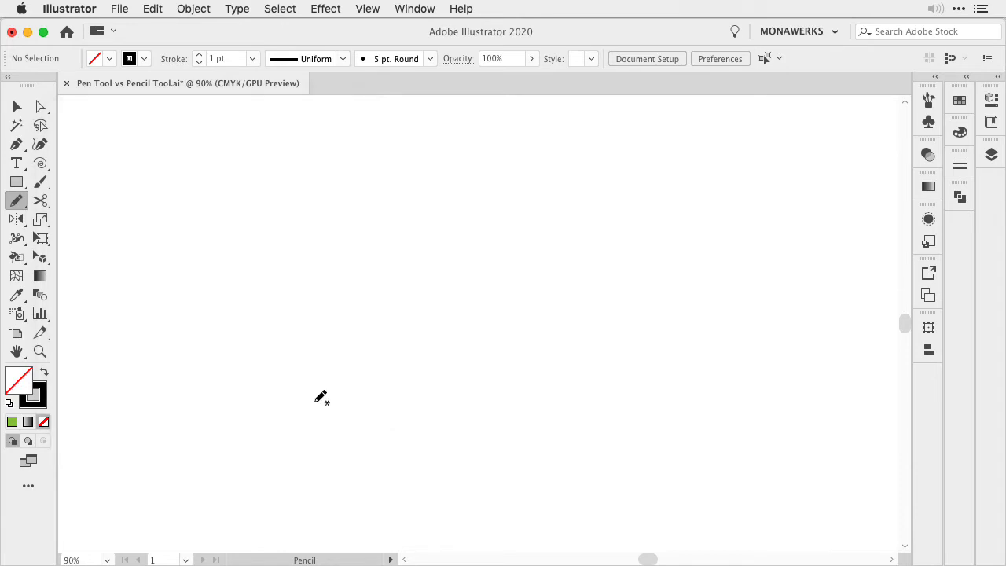
Reapply the light green fill, draw a large closed leaf with the Pencil tool, and deselect it
click(12, 421)
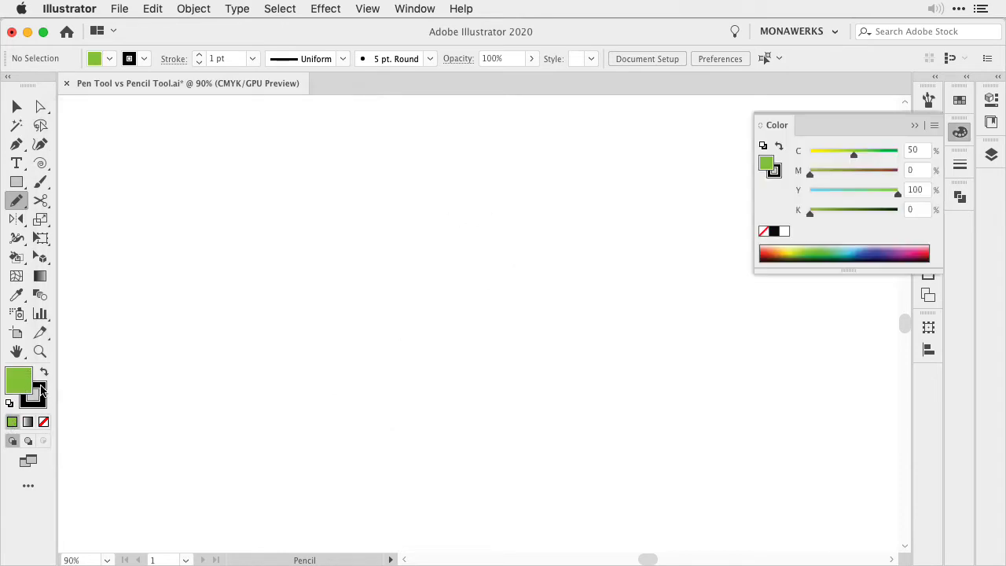
click(914, 125)
mouse_move(393, 213)
mouse_down()
mouse_move(381, 312)
mouse_move(404, 361)
mouse_move(441, 359)
mouse_move(464, 304)
mouse_move(453, 257)
mouse_move(393, 215)
mouse_up()
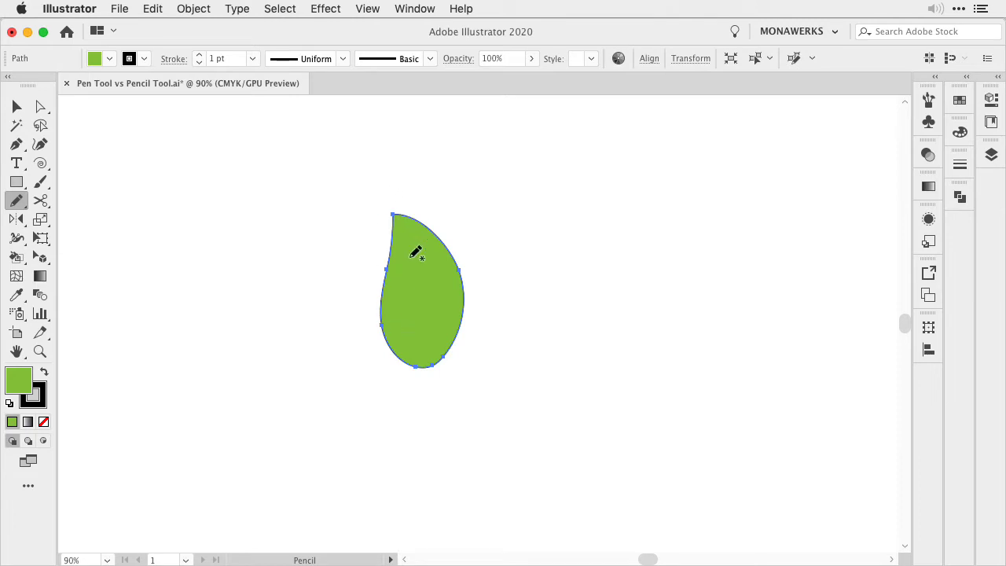
key(v)
click(477, 422)
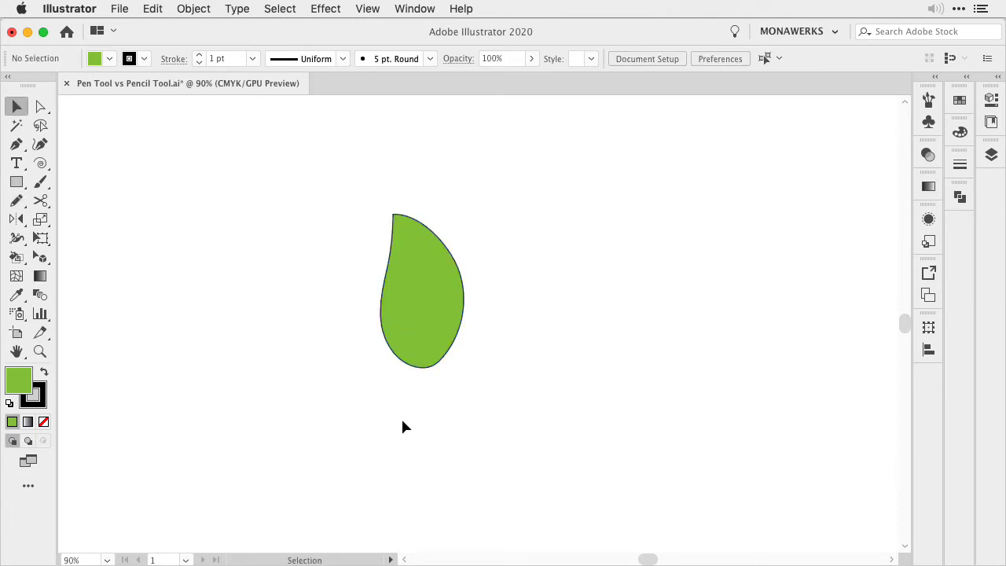
Draw two small green-filled teardrops, a small irregular blob and a long open curve around the large leaf with the Pencil tool
key(n)
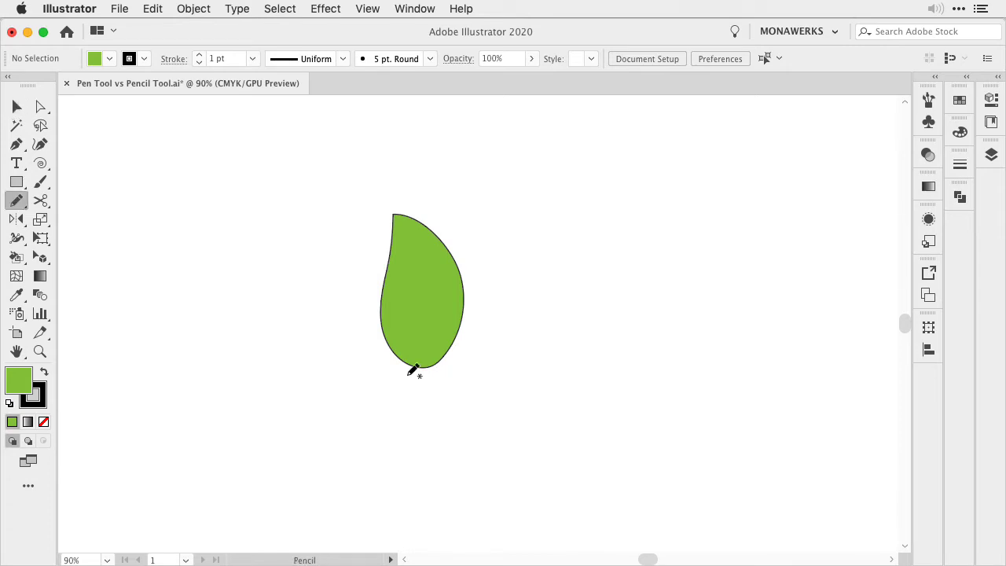
mouse_move(509, 244)
mouse_down()
mouse_move(493, 322)
mouse_move(528, 332)
mouse_move(529, 278)
mouse_move(511, 245)
mouse_up()
drag(273, 278, 275, 278)
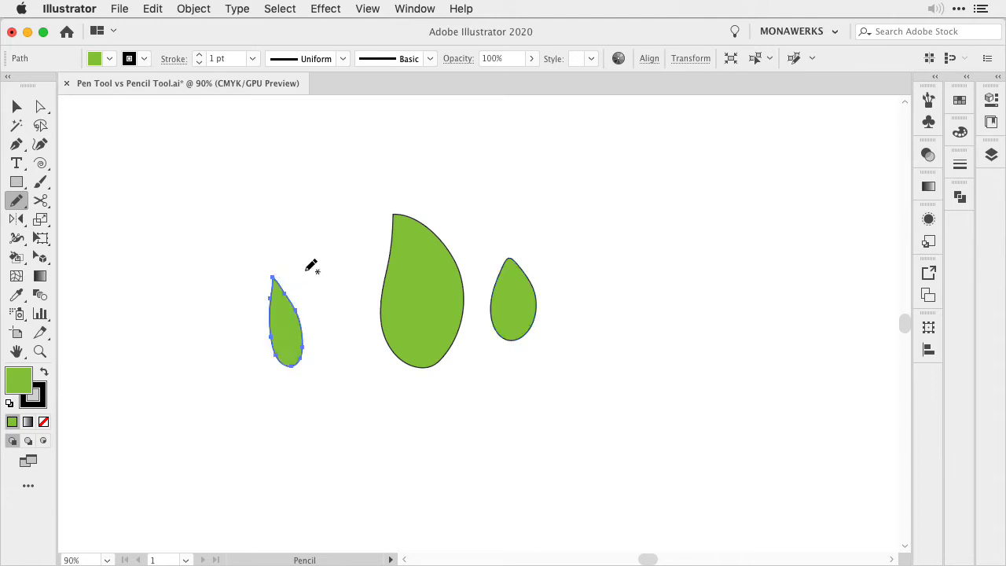
mouse_move(312, 214)
mouse_down()
mouse_move(337, 247)
mouse_move(349, 242)
mouse_move(355, 217)
mouse_move(312, 213)
mouse_up()
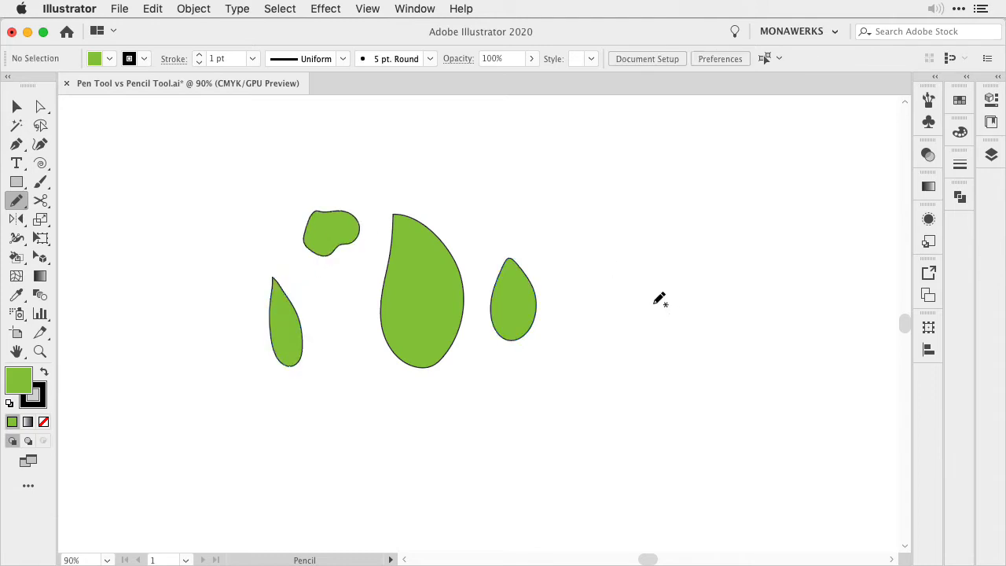
mouse_move(591, 149)
mouse_down()
mouse_move(604, 188)
mouse_move(581, 317)
mouse_up()
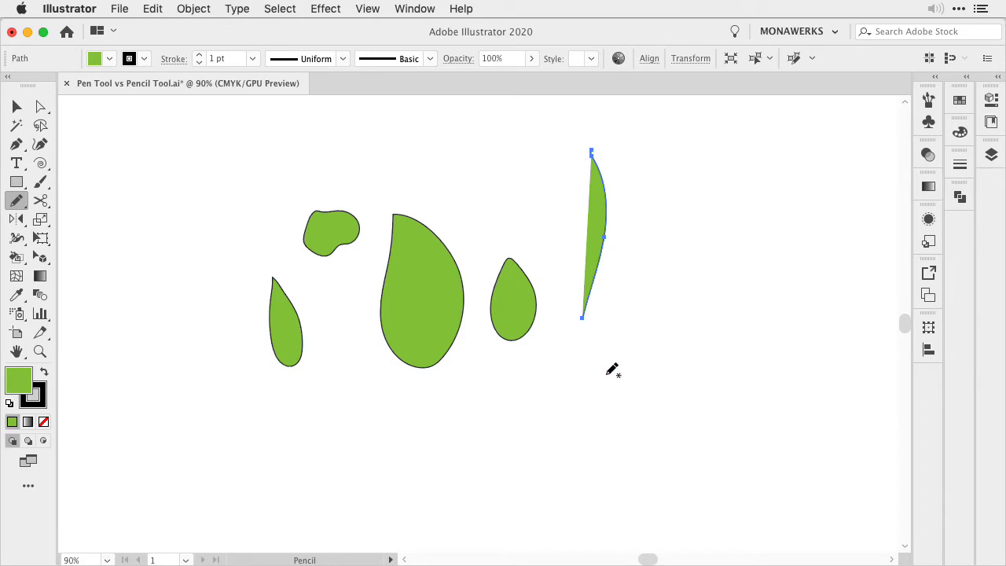
Delete the long open curve and set the fill to None
key(Delete)
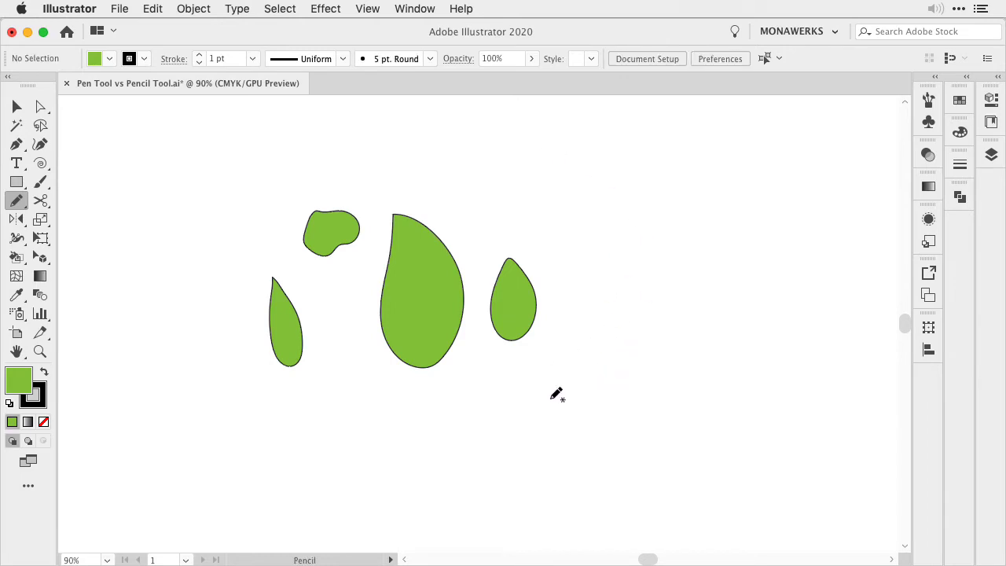
key(slash)
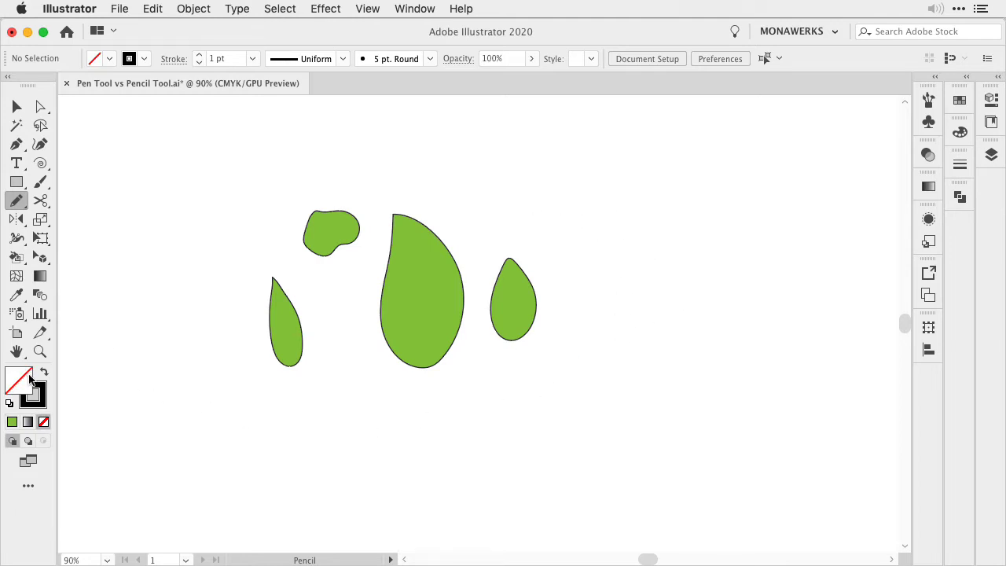
Turn off Keep selected in the Pencil tool options
double_click(16, 201)
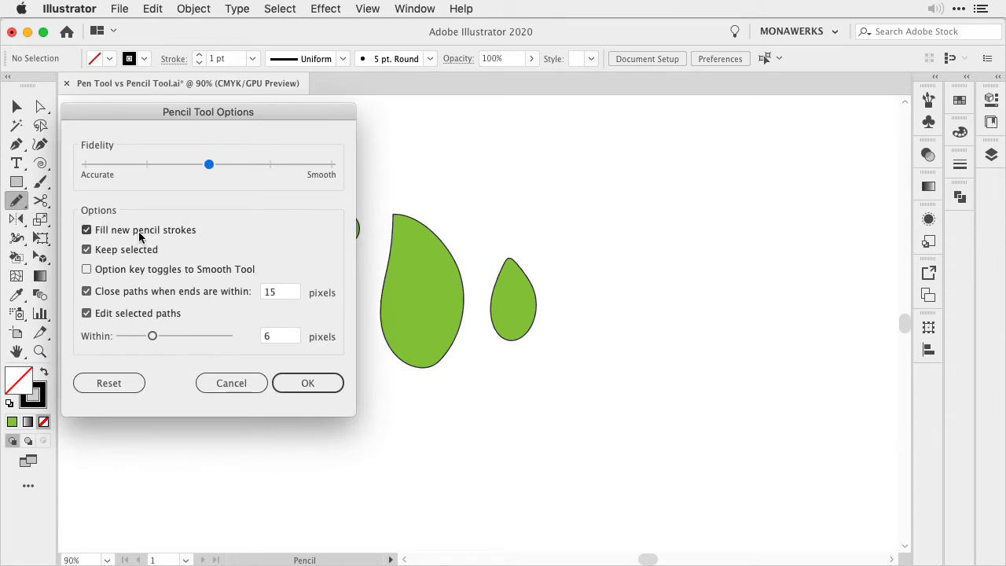
click(303, 385)
click(86, 250)
click(309, 386)
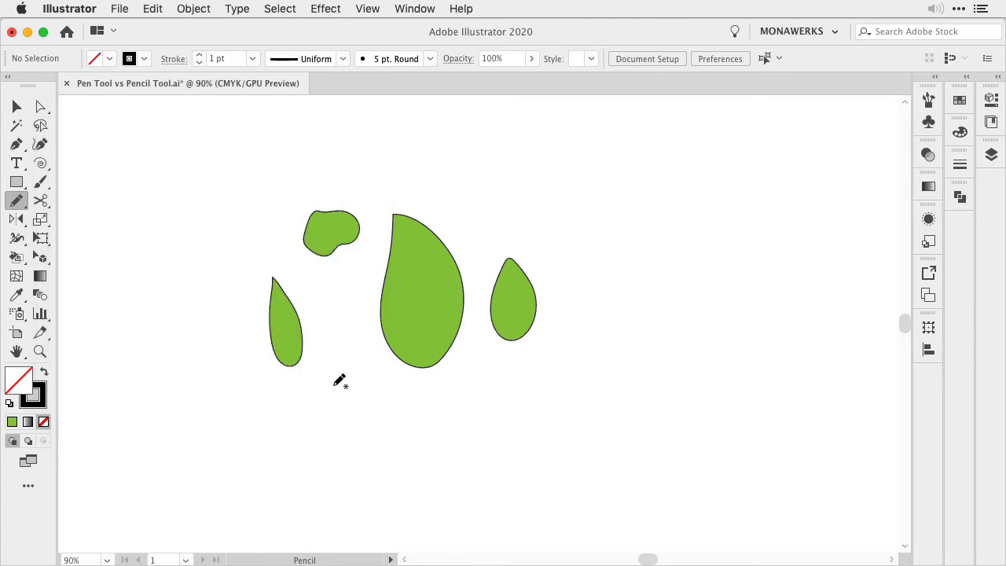
Draw an unfilled oval leaf and two narrow curved leaves with the Pencil tool in the empty area beside the green shapes
mouse_move(607, 208)
mouse_down()
mouse_move(653, 263)
mouse_move(624, 206)
mouse_move(606, 197)
mouse_move(604, 206)
mouse_up()
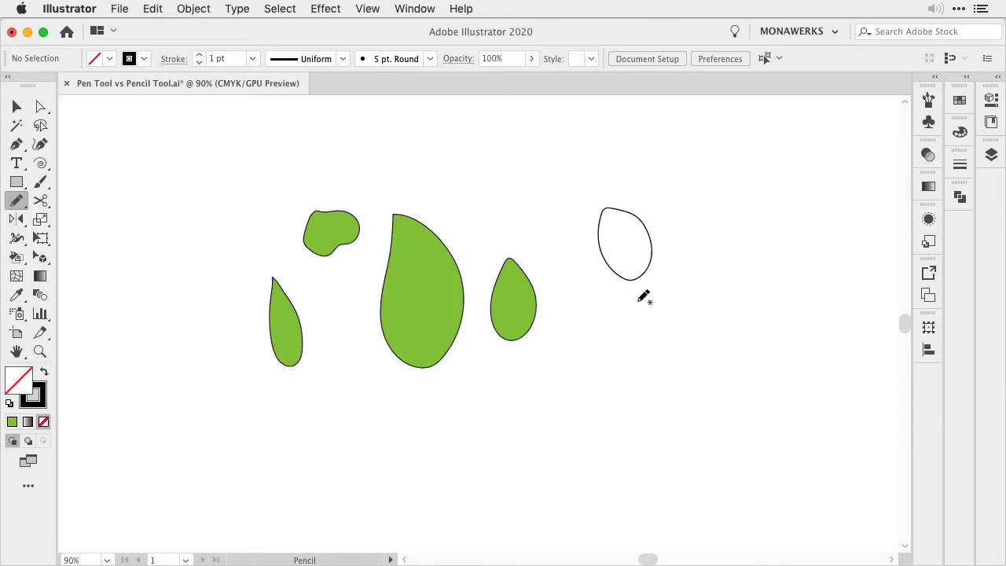
mouse_move(614, 343)
mouse_down()
mouse_move(670, 287)
mouse_move(664, 312)
mouse_move(616, 342)
mouse_up()
mouse_move(617, 393)
mouse_down()
mouse_move(577, 358)
mouse_move(617, 396)
mouse_up()
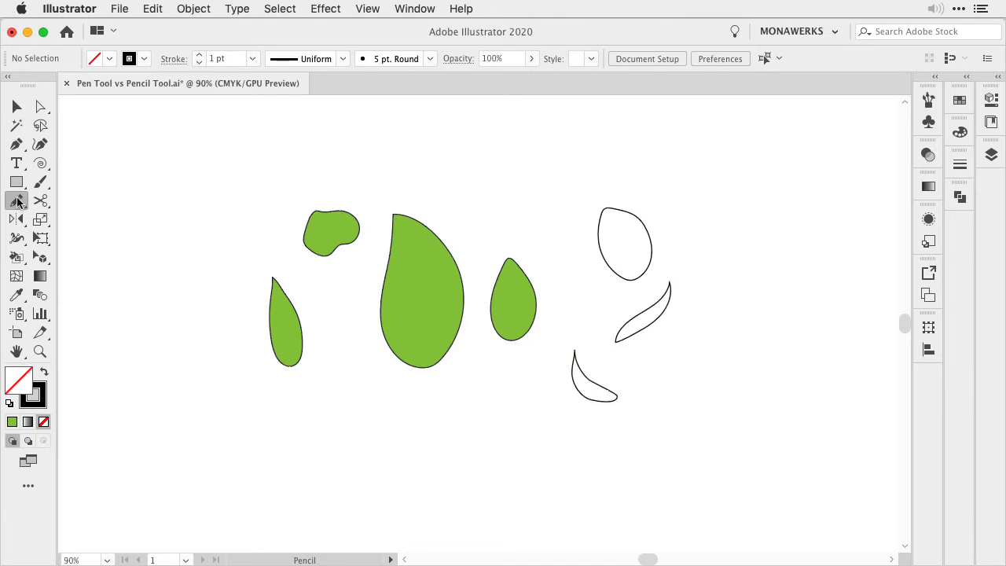
Turn on Option key toggles to Smooth Tool and Keep selected in the Pencil tool options
double_click(16, 201)
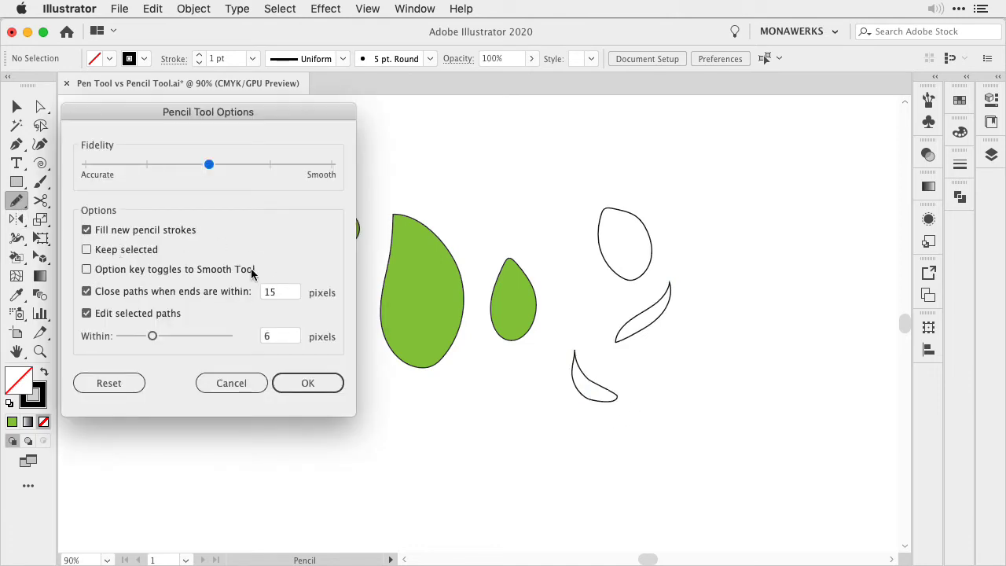
click(87, 269)
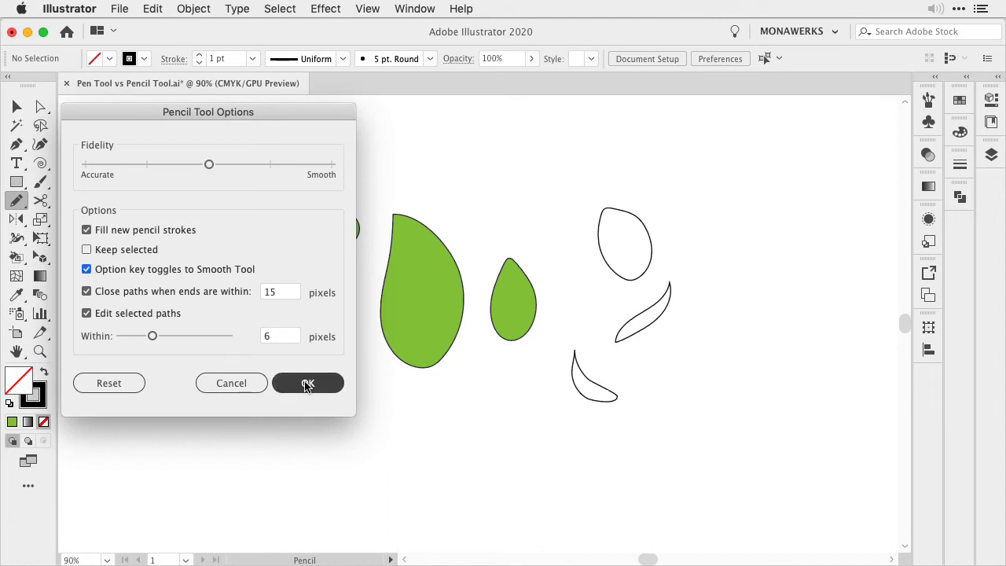
click(86, 250)
click(309, 383)
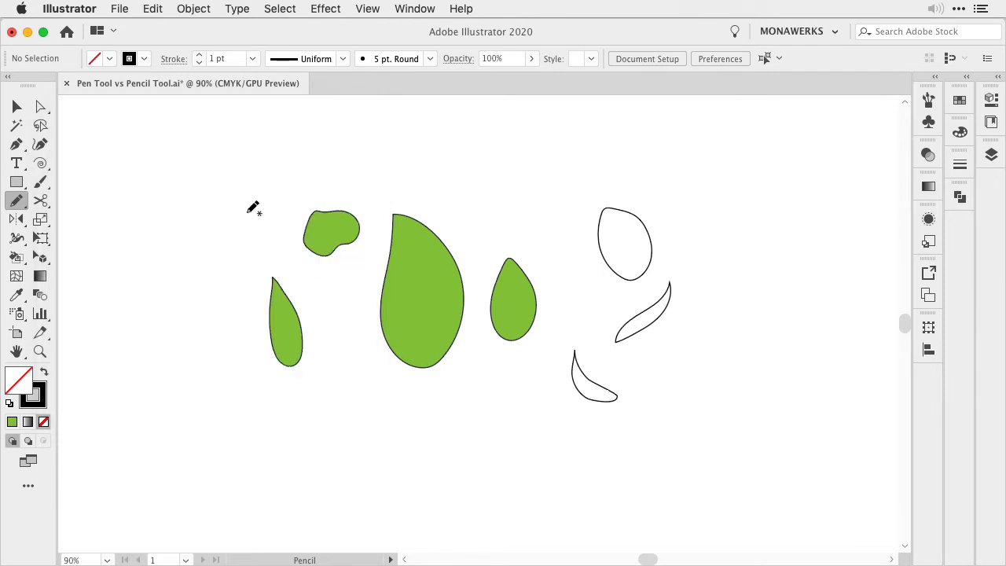
Select and delete all the shapes on the artboard
key(v)
key(ctrl+a)
key(Delete)
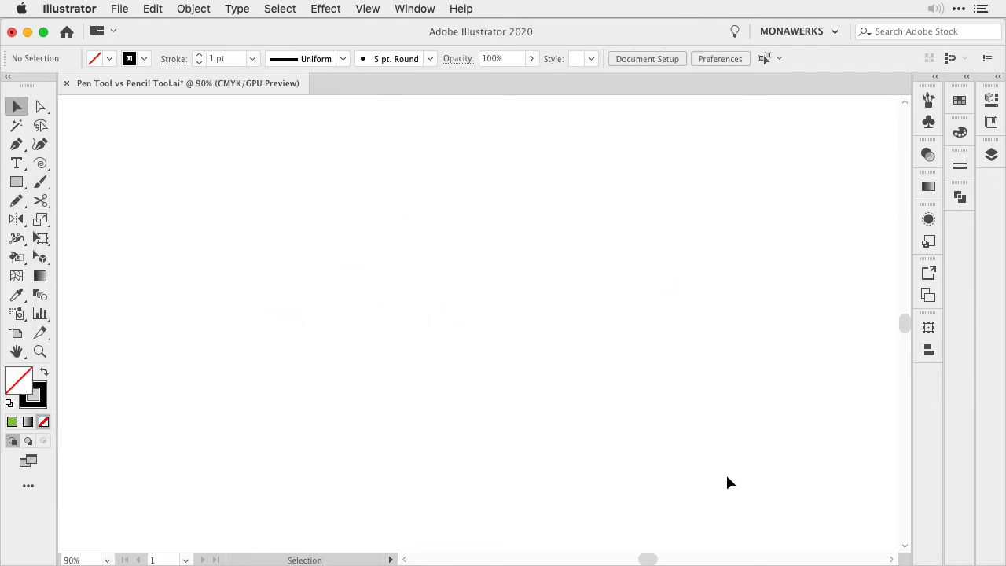
Draw a tall C-shaped stem with the Pencil tool, extending its upper end and continuing its lower end into a loop
key(n)
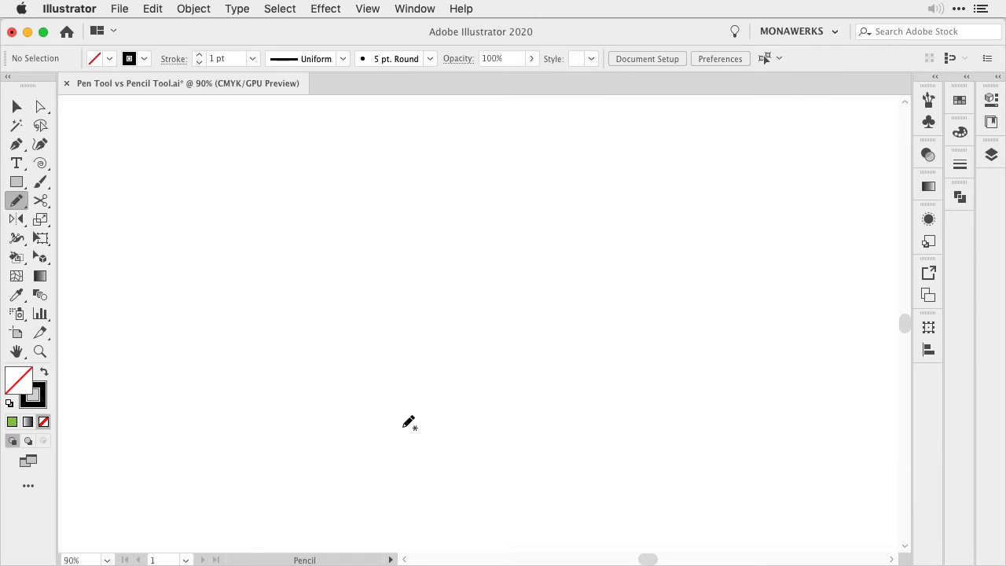
mouse_move(398, 429)
mouse_down()
mouse_move(335, 370)
mouse_move(319, 318)
mouse_move(334, 255)
mouse_move(368, 215)
mouse_up()
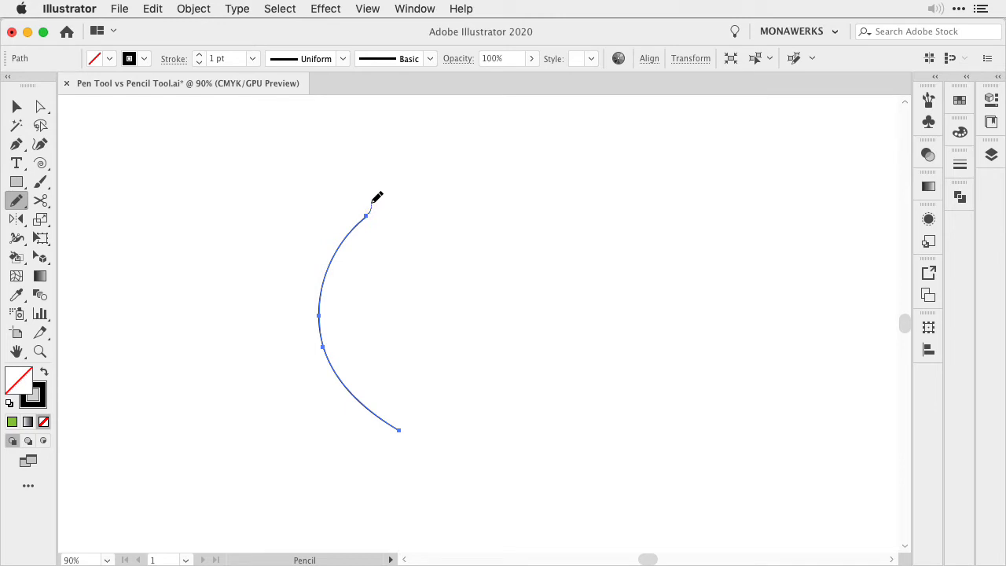
drag(376, 198, 373, 191)
mouse_move(400, 431)
mouse_down()
mouse_move(412, 416)
mouse_move(377, 412)
mouse_move(369, 433)
mouse_up()
Turn off Keep selected and Option key toggles to Smooth Tool in the Pencil tool options, and deselect the stem
double_click(17, 206)
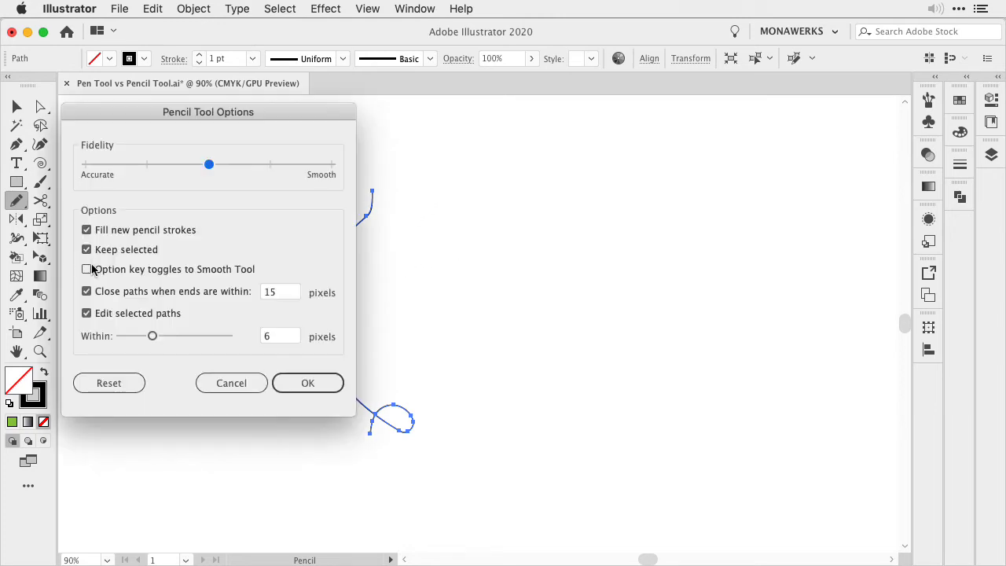
click(87, 249)
key(Return)
super+click(377, 262)
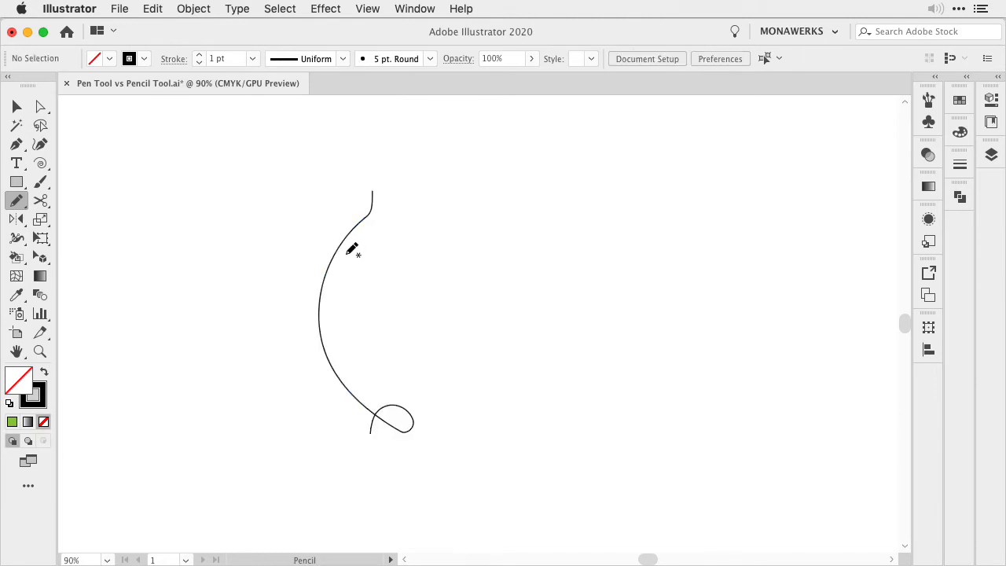
Draw three small pointed leaves around the upper part of the stem with the Pencil tool
mouse_move(344, 249)
mouse_down()
mouse_move(370, 234)
mouse_move(345, 250)
mouse_up()
mouse_move(336, 244)
mouse_down()
mouse_move(330, 221)
mouse_move(332, 242)
mouse_move(356, 196)
mouse_move(345, 228)
mouse_up()
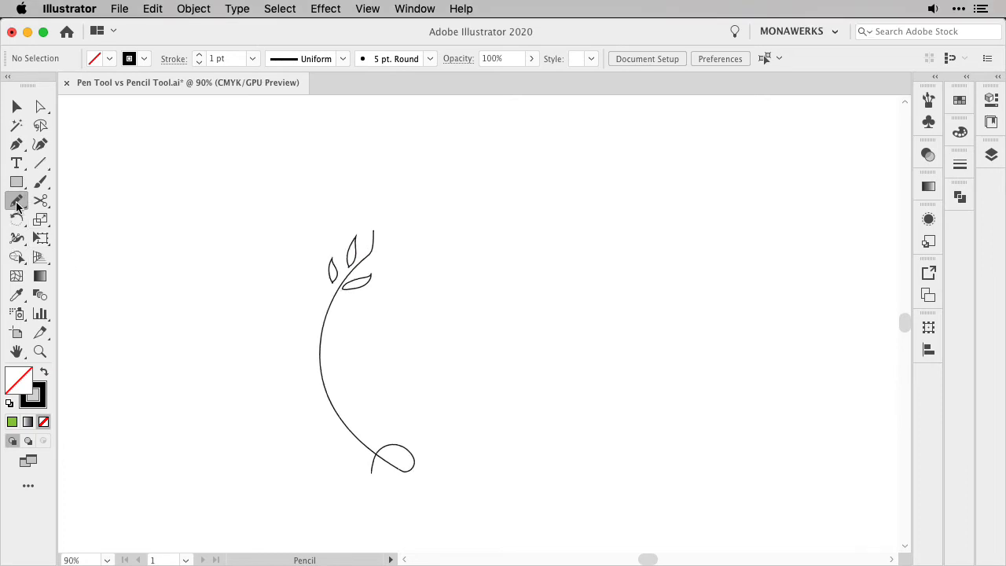
Smooth the outline of the uppermost leaf with the Smooth tool
click(16, 200)
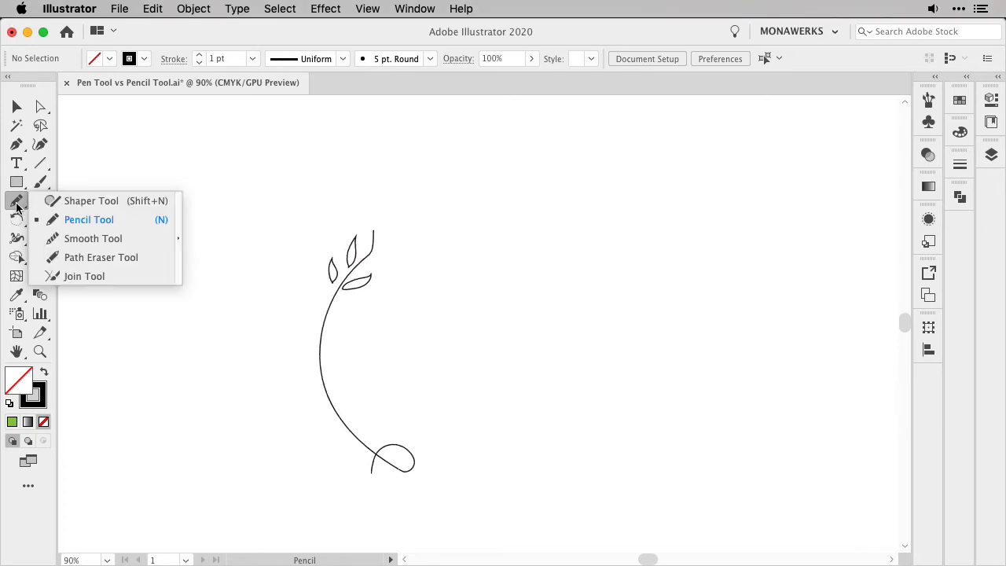
click(92, 239)
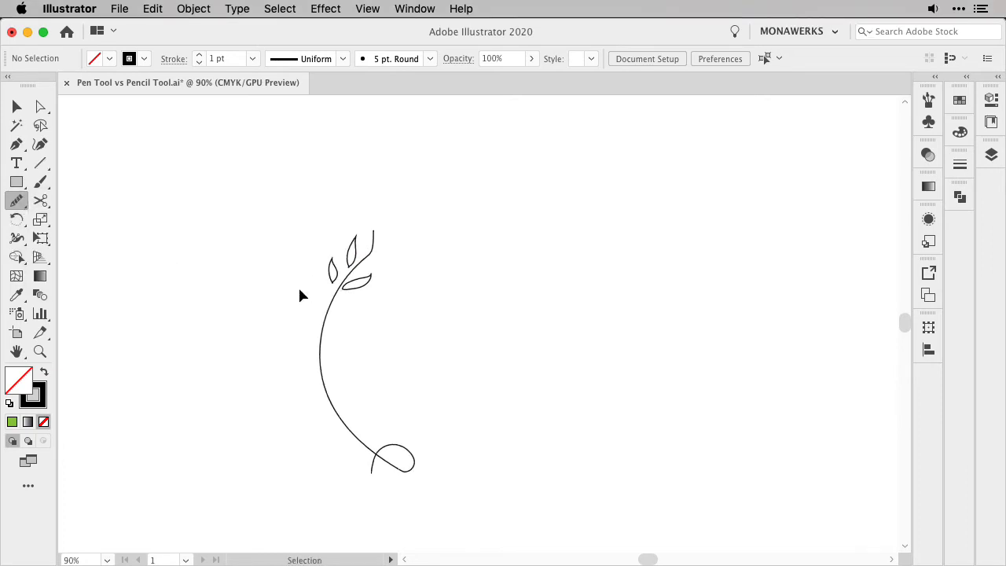
key(super+plus)
key(super+plus)
key(super+plus)
key(space)
drag(393, 214, 611, 252)
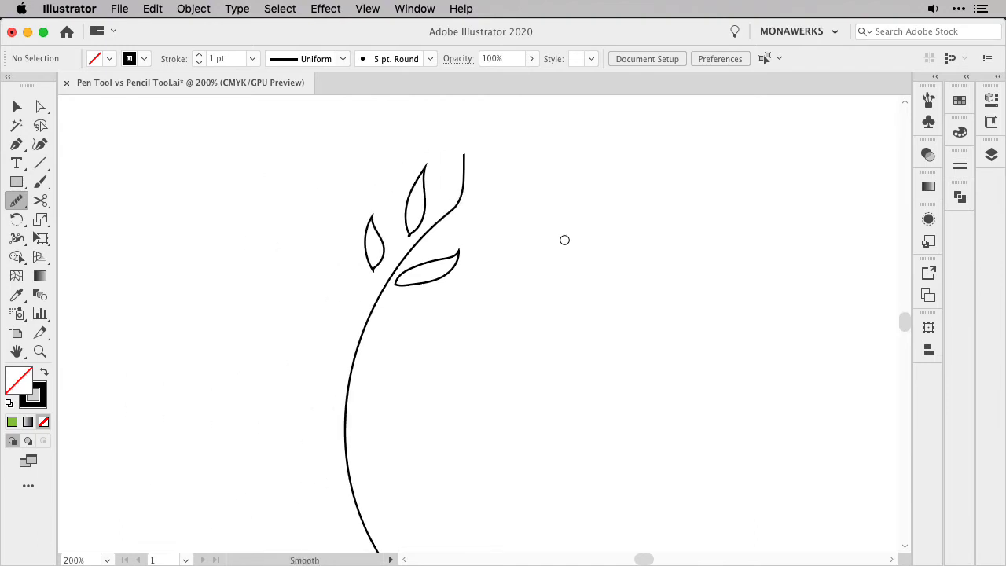
key(v)
click(428, 208)
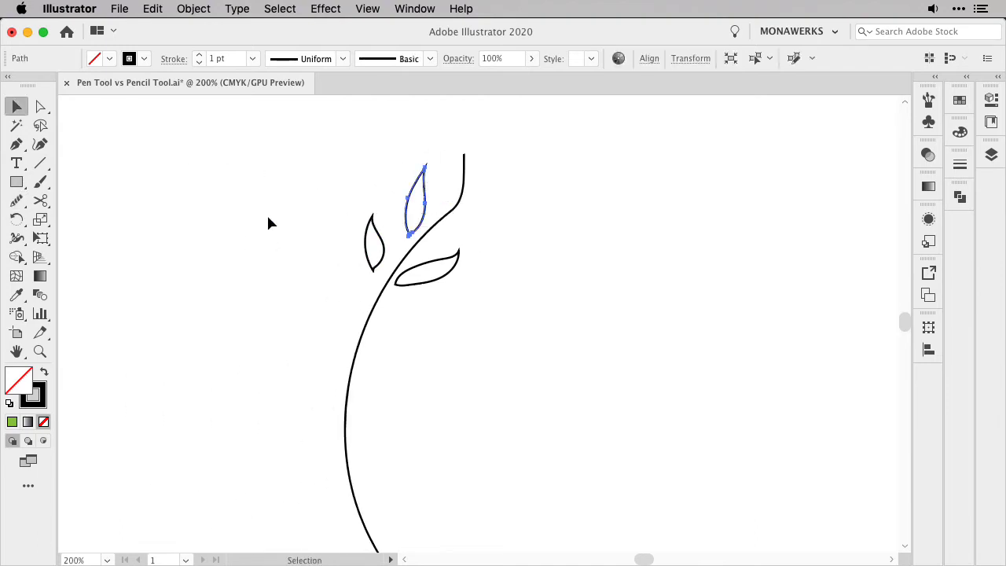
click(18, 201)
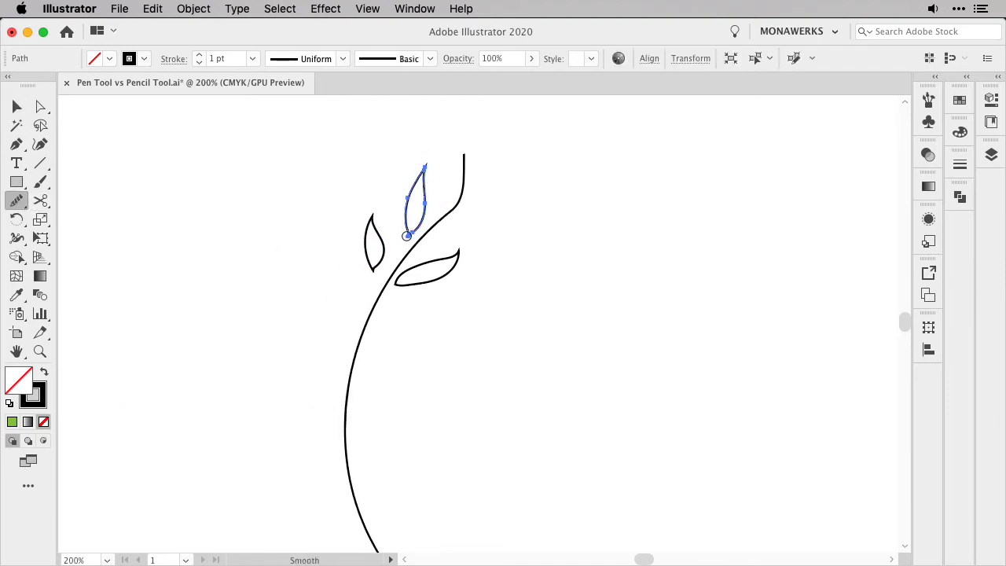
Select the small leaf on the stem's outer left side and refine its outline with the Smooth tool
key(v)
click(382, 251)
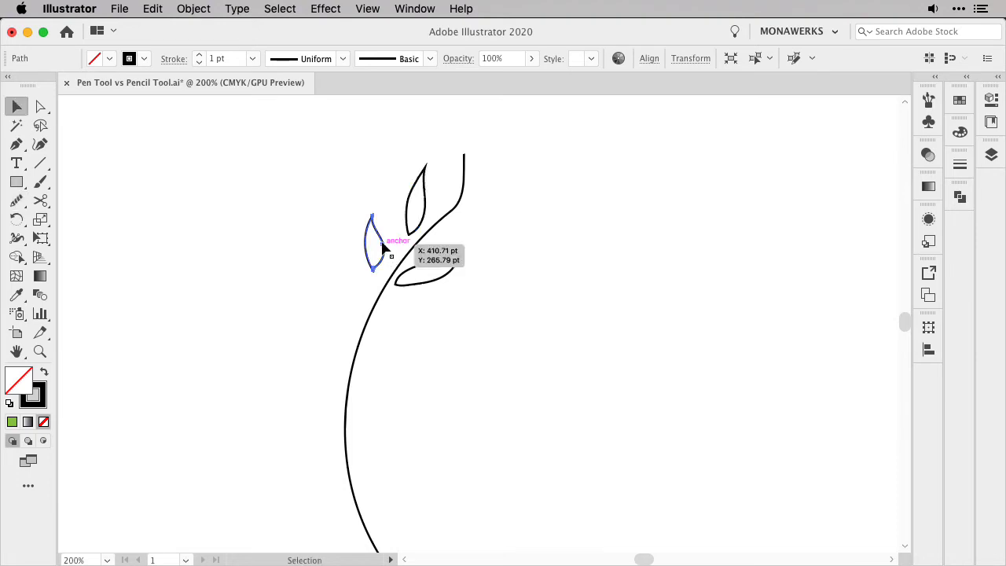
click(16, 201)
key(v)
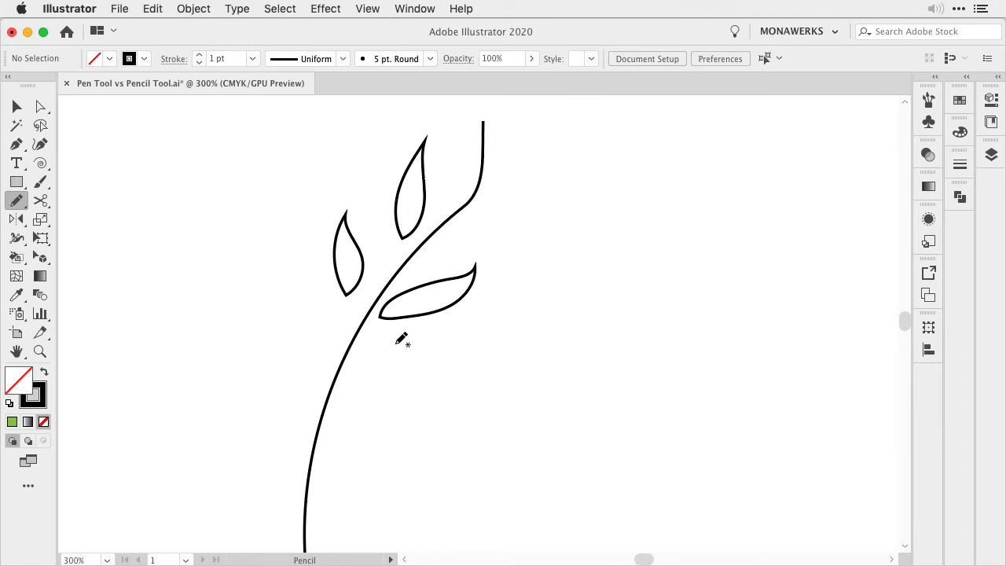
Turn Option key toggles to Smooth Tool and Keep selected back on in the Pencil tool options
double_click(17, 200)
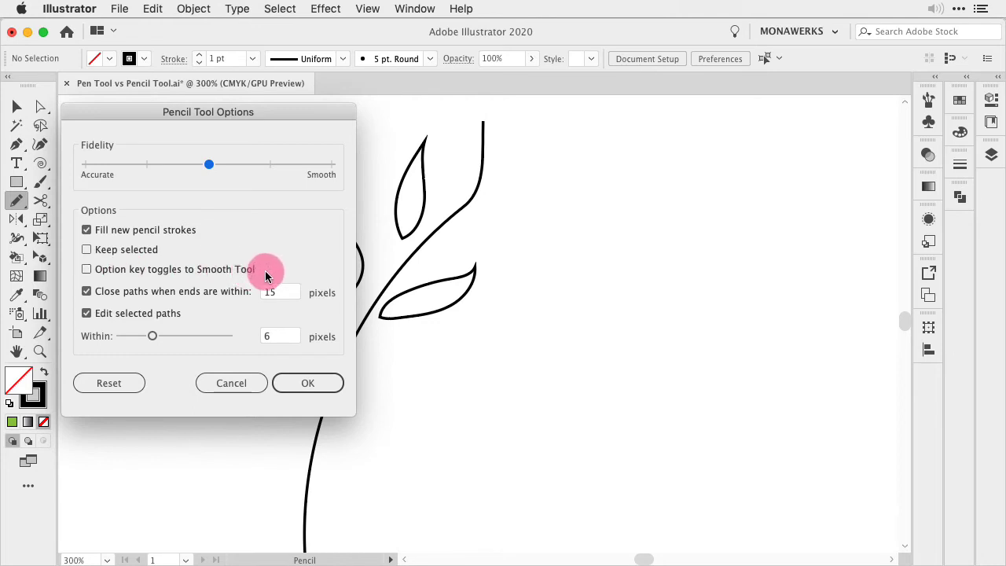
click(85, 271)
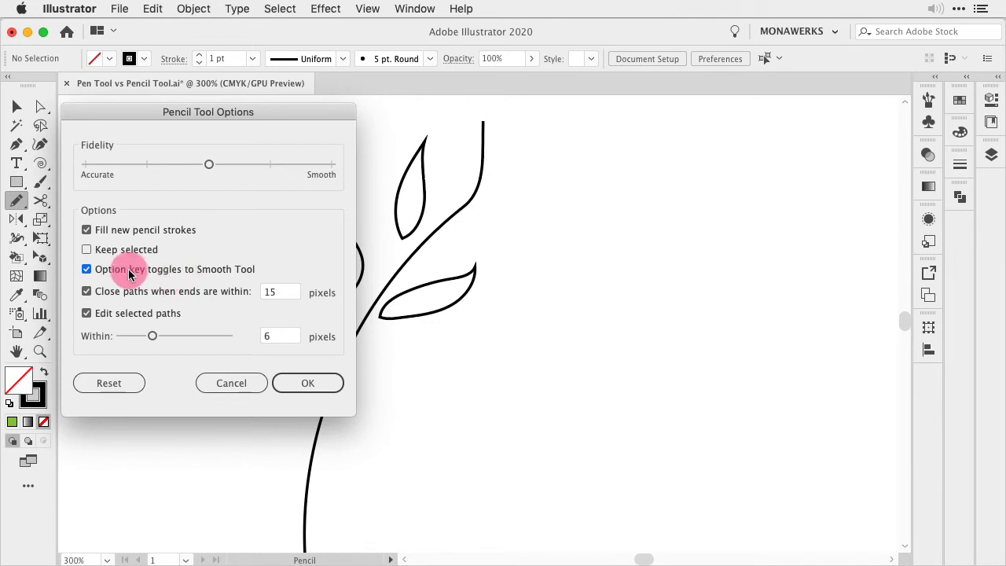
click(88, 250)
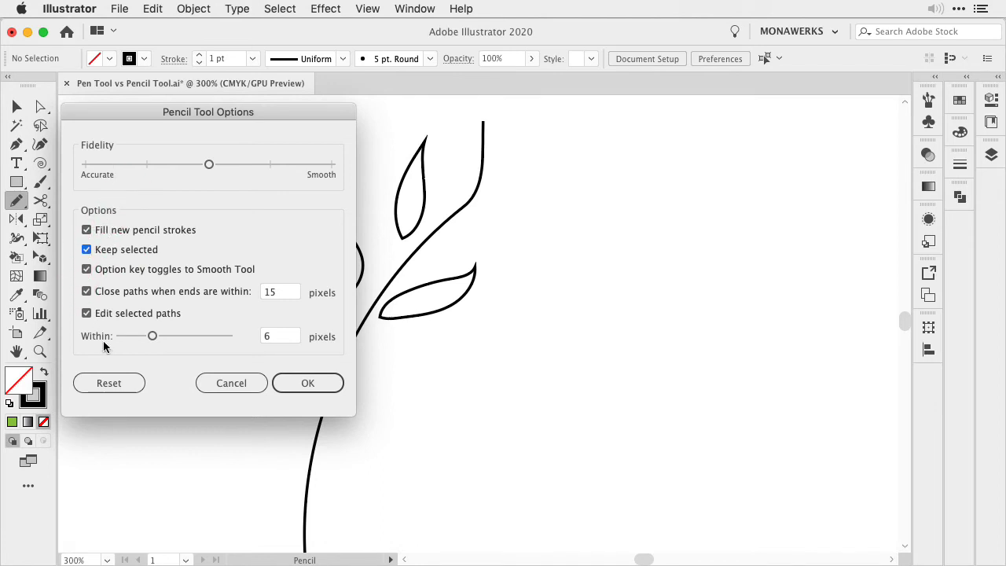
click(313, 386)
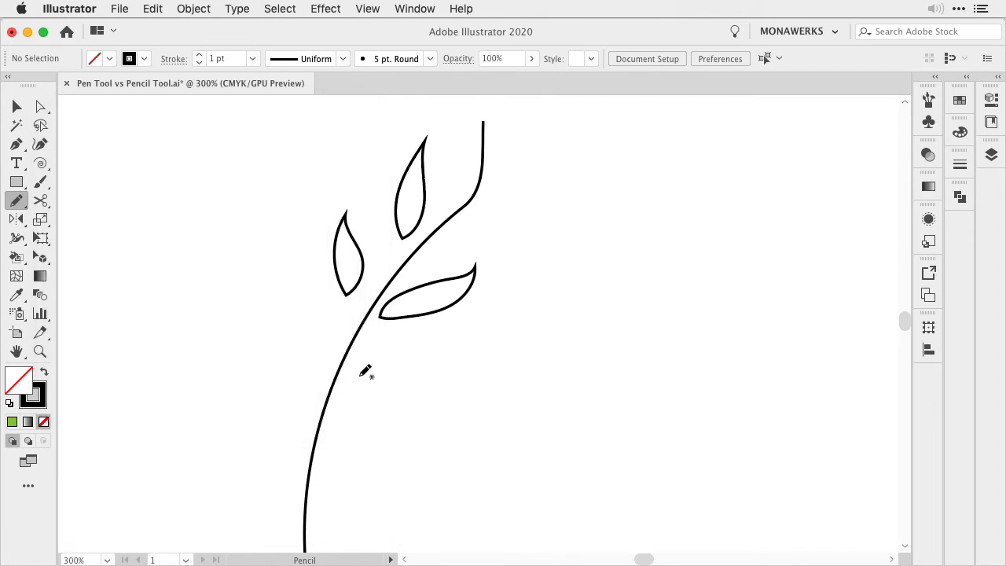
Draw a second leaf on the stem's right side with the Pencil tool and smooth its outline near the tip
mouse_move(350, 384)
mouse_down()
mouse_move(415, 350)
mouse_move(409, 374)
mouse_move(345, 382)
mouse_up()
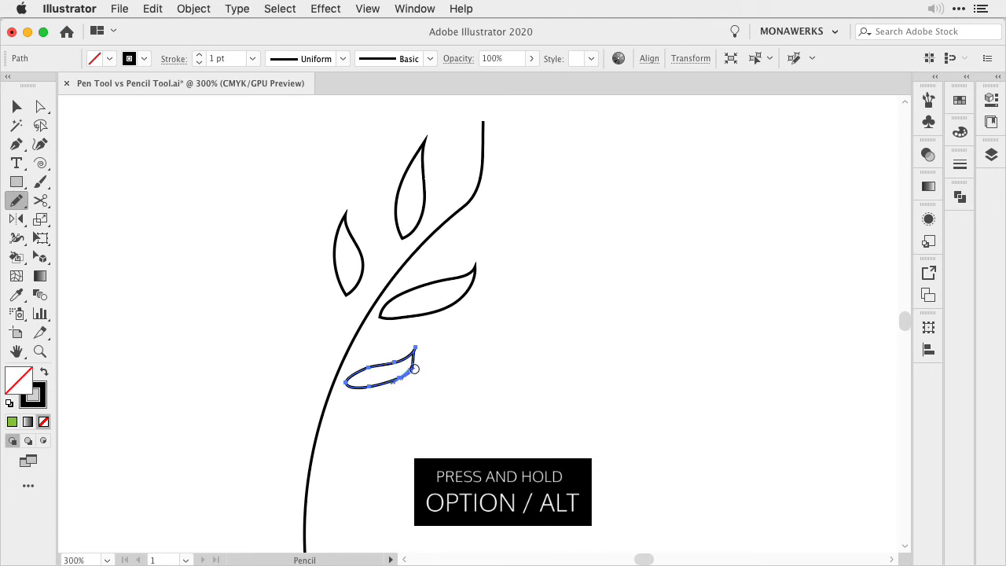
mouse_move(415, 368)
mouse_down()
mouse_move(367, 368)
mouse_move(397, 360)
mouse_up()
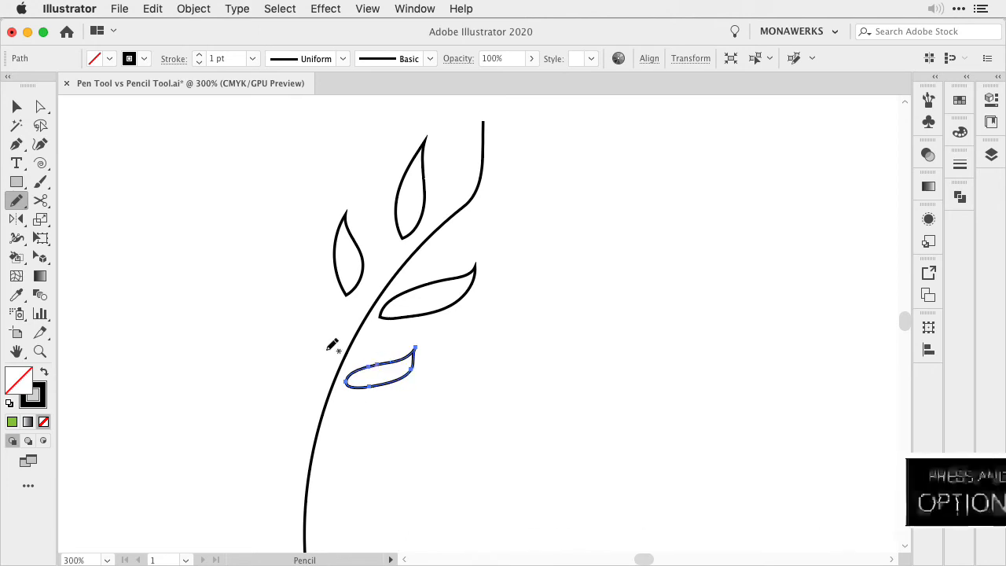
Draw two more leaves down the stem's left side and a third leaf on its right side
mouse_move(327, 351)
mouse_down()
mouse_move(307, 304)
mouse_move(294, 334)
mouse_move(326, 350)
mouse_up()
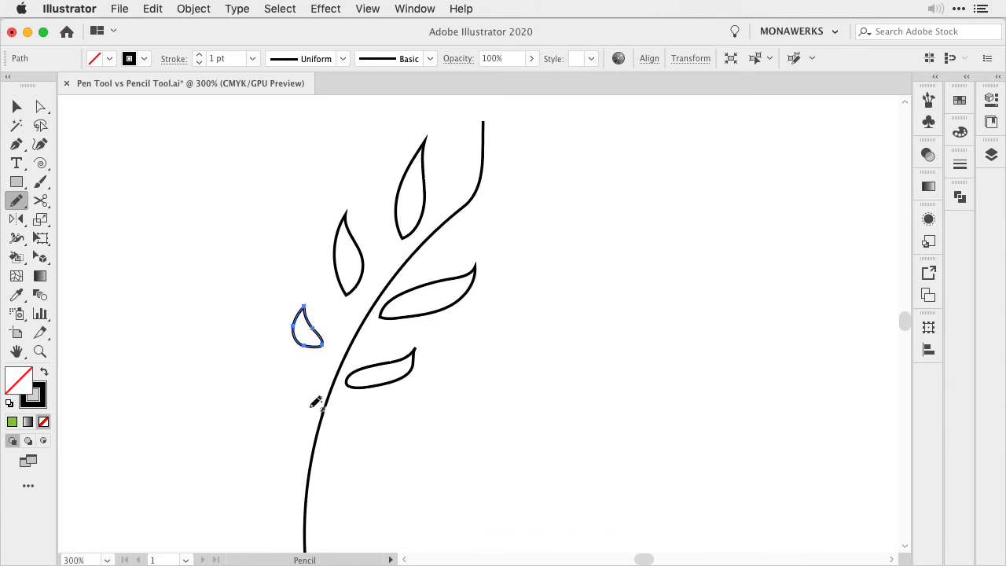
mouse_move(309, 407)
mouse_down()
mouse_move(273, 368)
mouse_move(265, 394)
mouse_move(281, 413)
mouse_move(316, 402)
mouse_up()
mouse_move(333, 431)
mouse_down()
mouse_move(403, 400)
mouse_move(385, 431)
mouse_move(331, 431)
mouse_up()
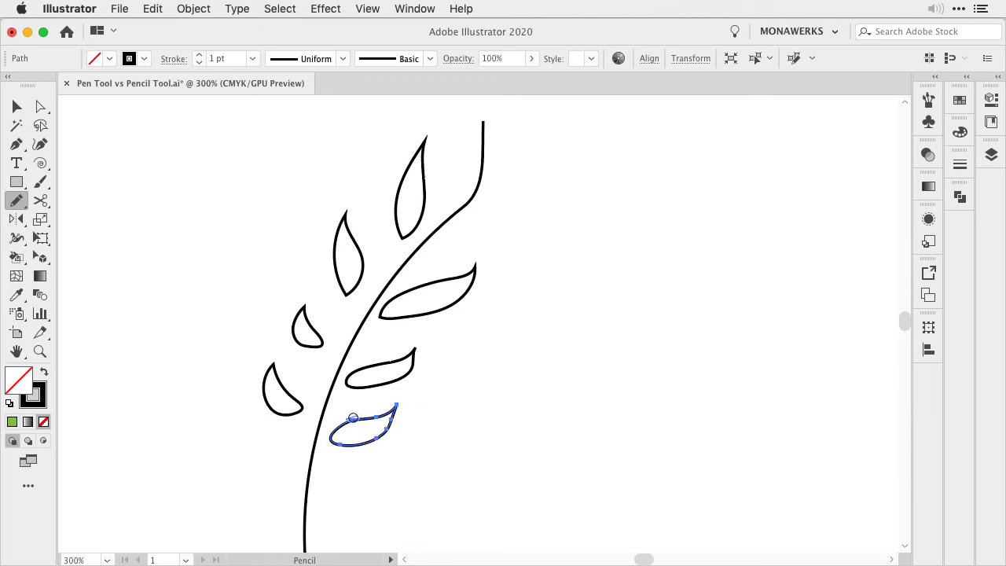
Draw another leaf on each side further down the stem and smooth the tip of the right one
scroll(344, 464, down, 5)
mouse_move(288, 359)
mouse_down()
mouse_move(245, 309)
mouse_move(253, 358)
mouse_move(298, 357)
mouse_move(343, 382)
mouse_move(308, 383)
mouse_up()
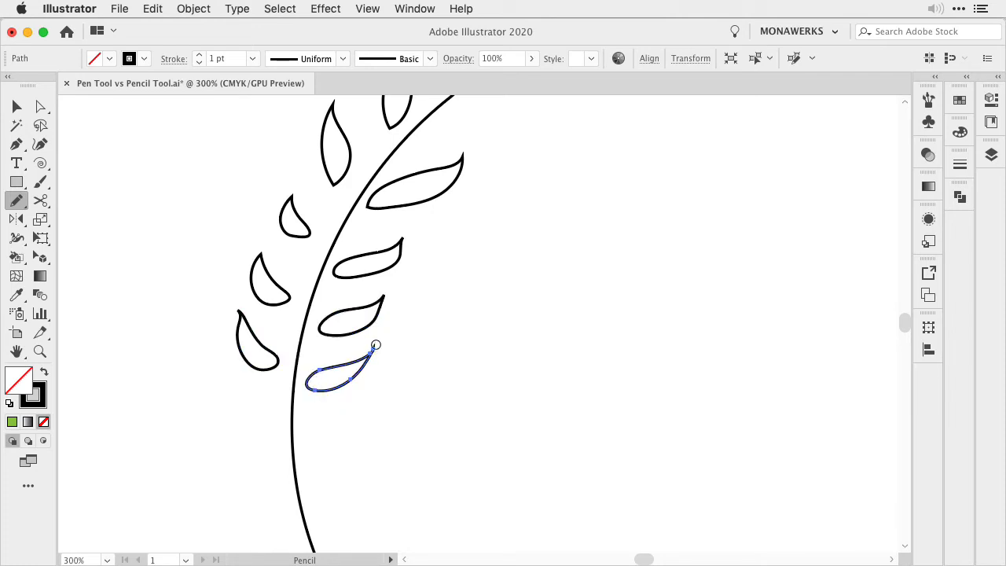
drag(374, 344, 372, 350)
Deselect, activate the light green fill, and draw two filled leaves lower on the stem's right side with the Pencil tool
key(super+shift+a)
click(12, 421)
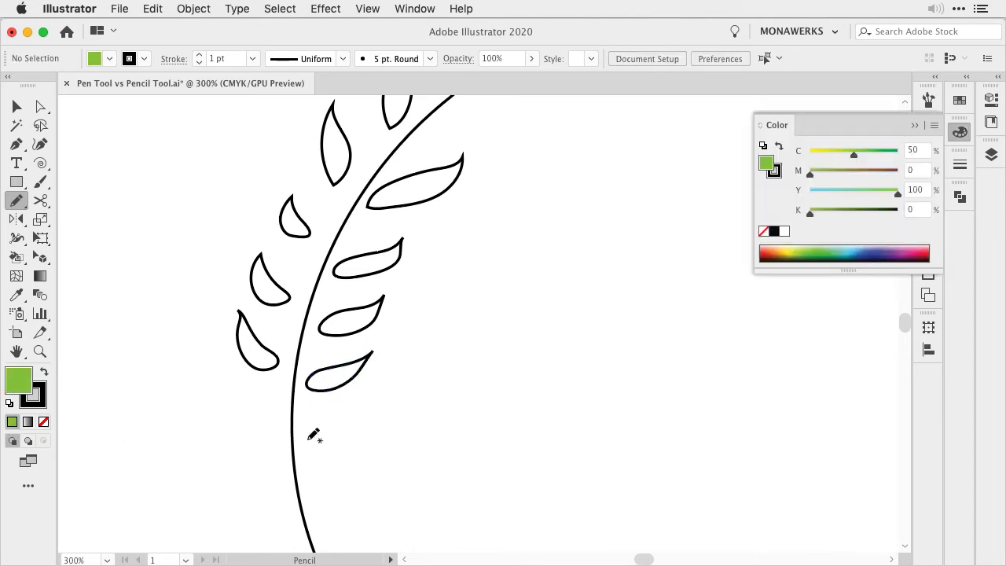
mouse_move(309, 439)
mouse_down()
mouse_move(361, 407)
mouse_move(350, 440)
mouse_move(328, 453)
mouse_move(310, 444)
mouse_move(314, 432)
mouse_move(356, 399)
mouse_move(349, 446)
mouse_move(311, 440)
mouse_up()
scroll(327, 503, down, 3)
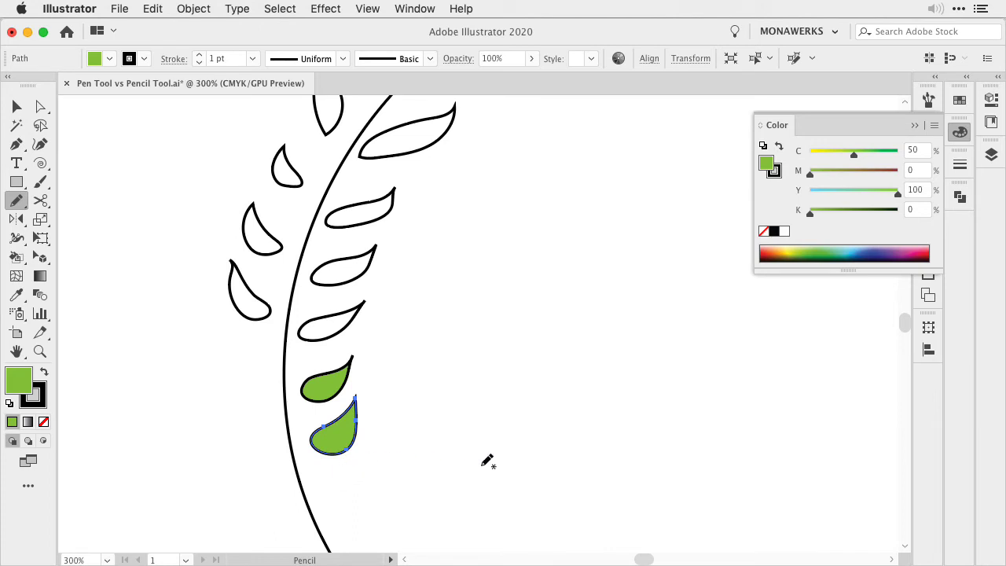
key(space)
drag(491, 393, 477, 420)
drag(503, 384, 501, 386)
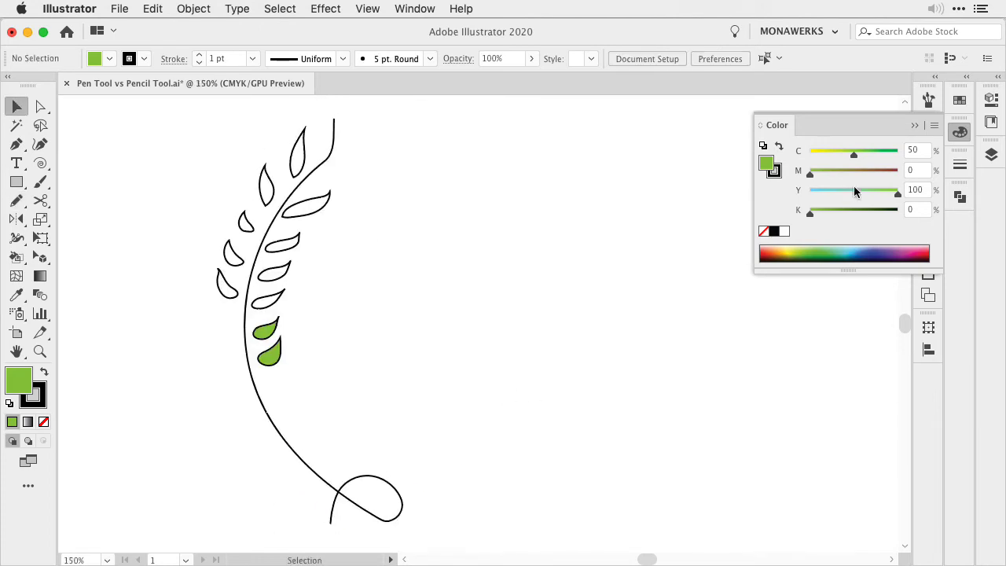
click(914, 125)
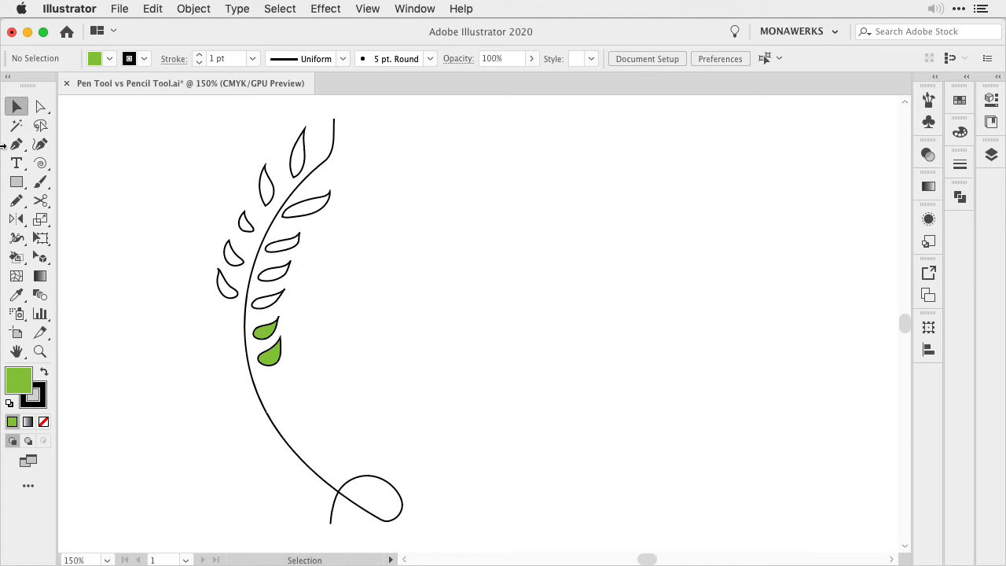
Finish the mirrored stem with the Pen tool by curving its lower end into a loop with a short tail
click(16, 144)
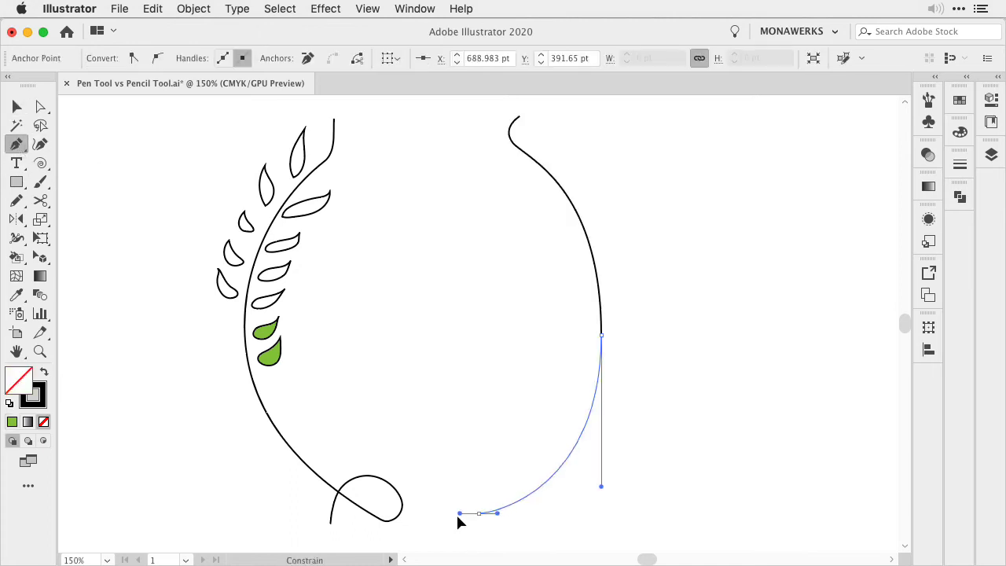
drag(456, 512, 445, 514)
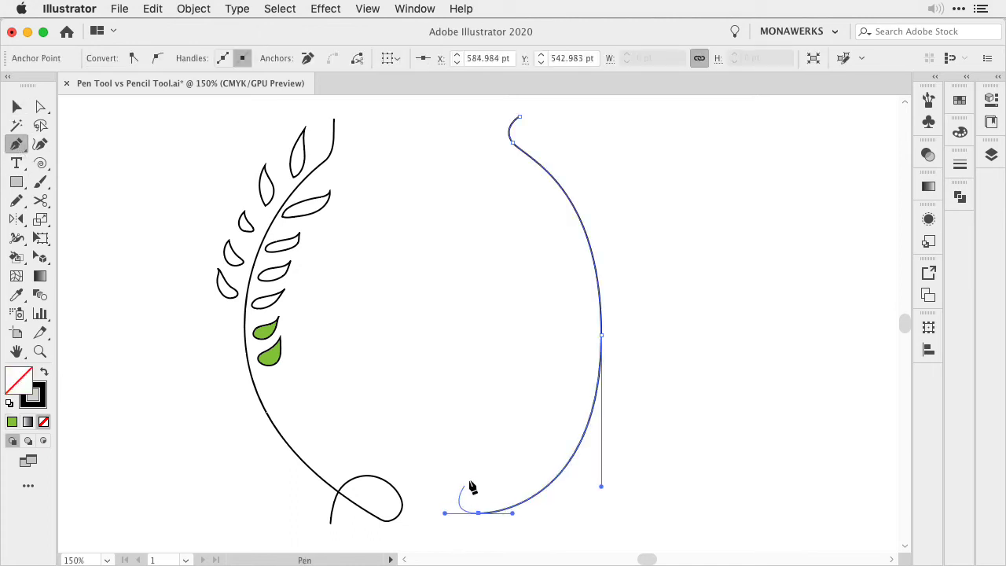
drag(476, 468, 510, 469)
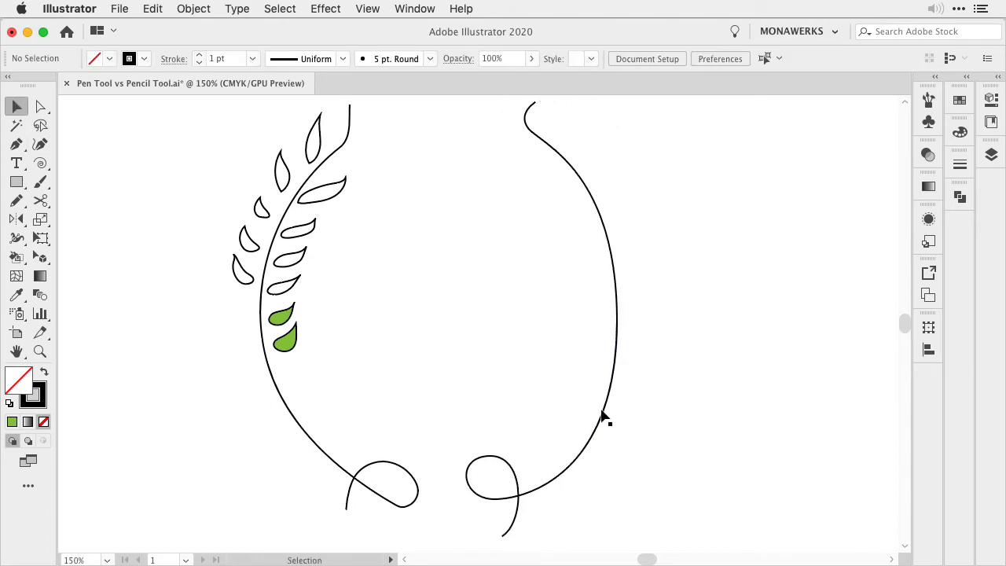
Draw a small closed leaf with the Pen tool inside the upper part of the mirrored stem and deselect it
key(p)
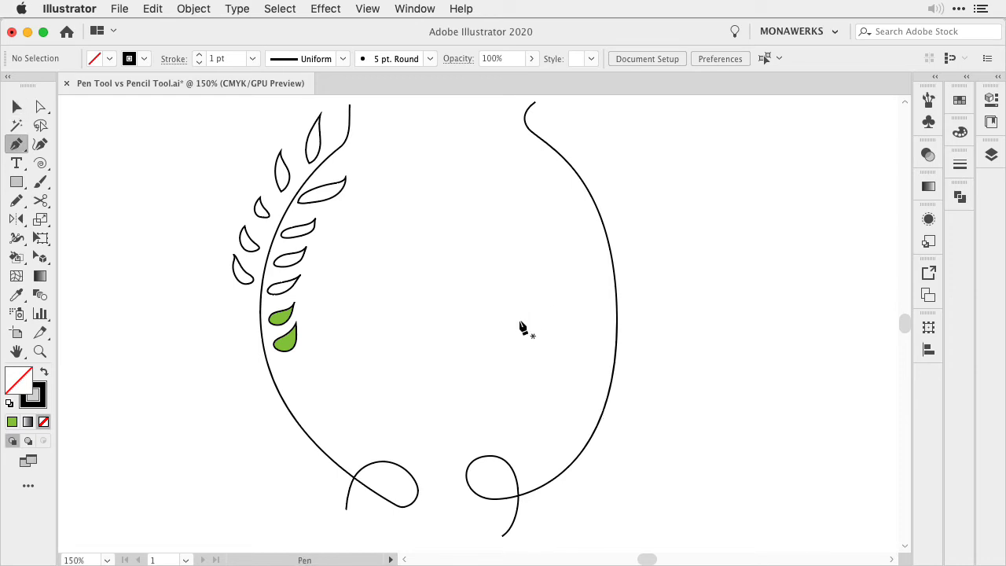
click(532, 191)
drag(548, 240, 546, 215)
click(532, 192)
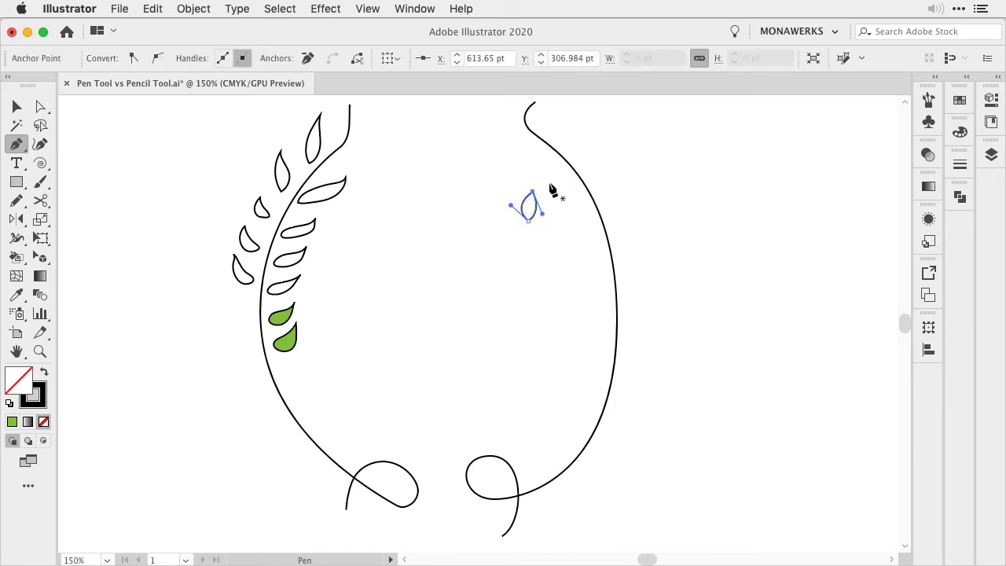
super+click(553, 189)
Draw a narrow upright ellipse below the Pen-drawn leaf and convert its top and bottom anchor points to corners, forming a leaf
key(l)
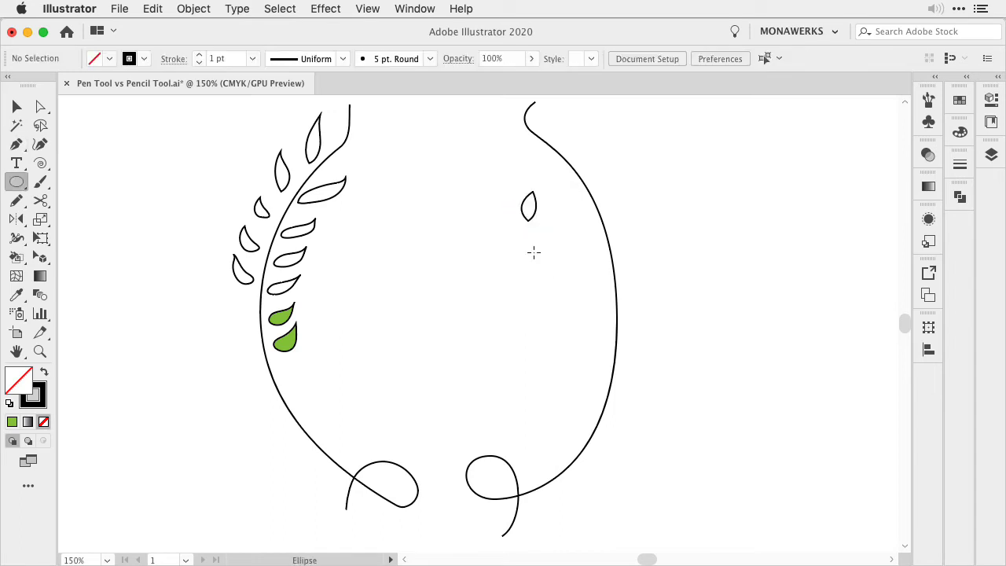
drag(496, 257, 508, 284)
key(p)
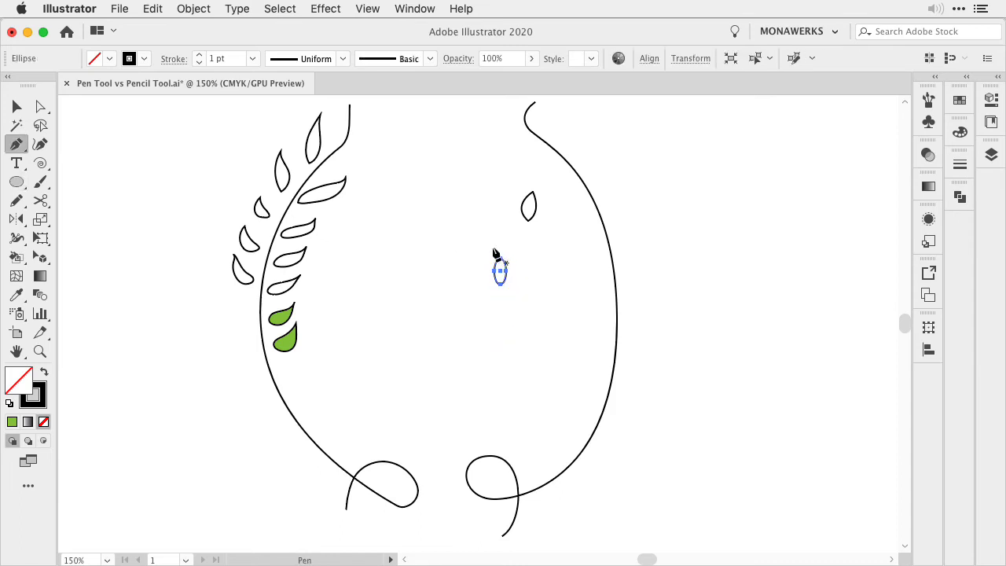
alt+click(500, 261)
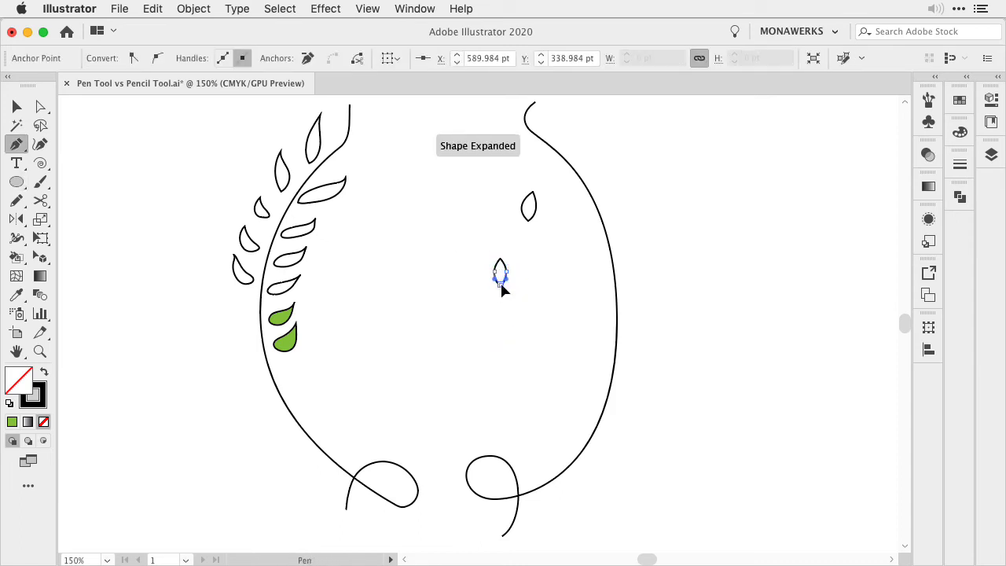
key(v)
click(518, 354)
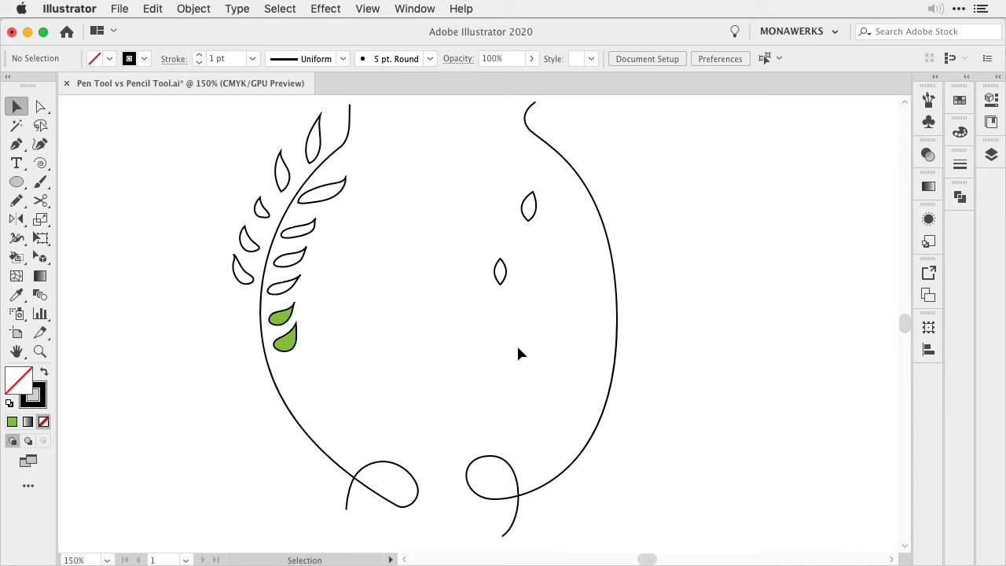
Draw a square about 103 pt wide beside the mirrored stem and delete its upper-right anchor point with the Pen tool to form a triangle
key(m)
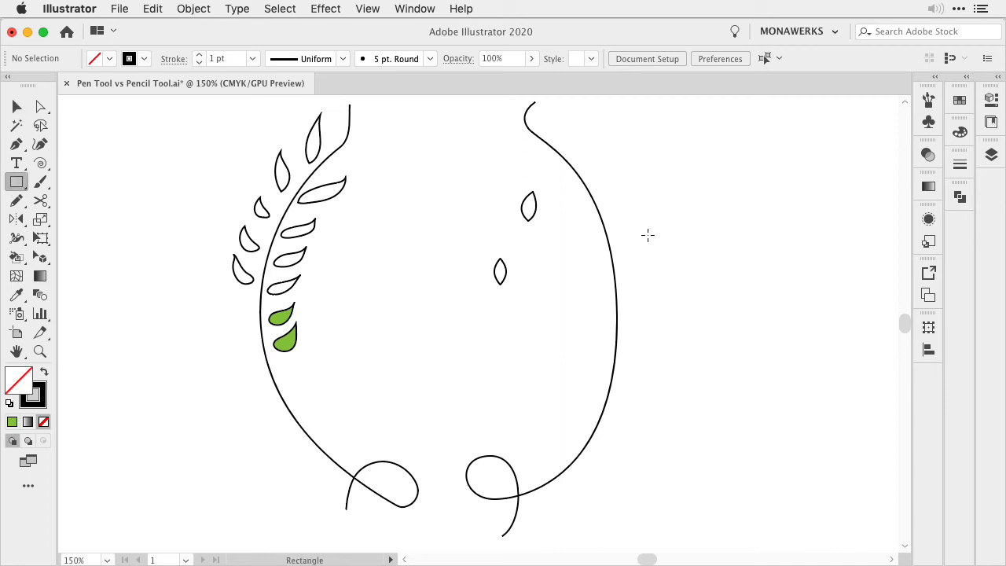
drag(654, 224, 774, 344)
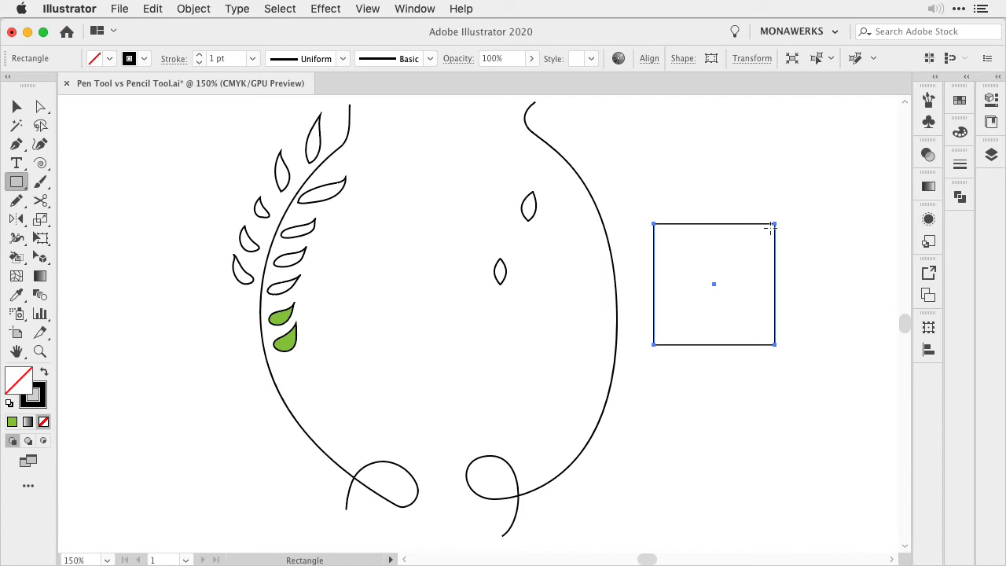
key(p)
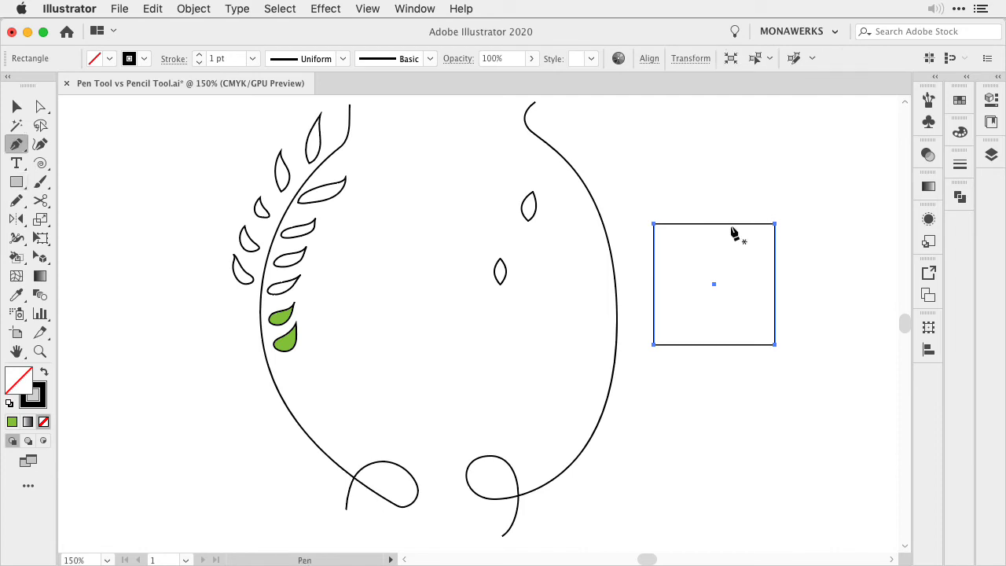
click(775, 225)
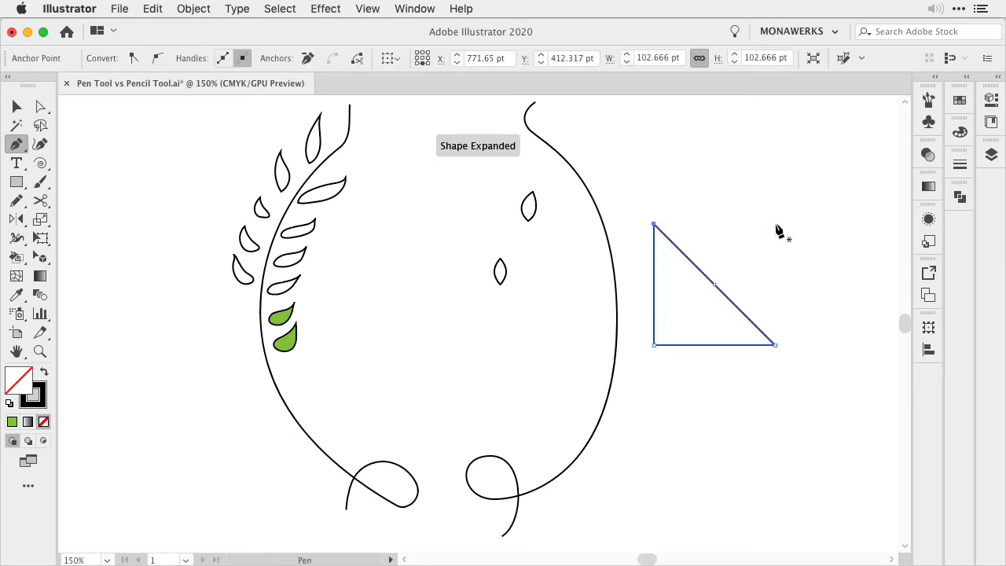
key(v)
click(742, 241)
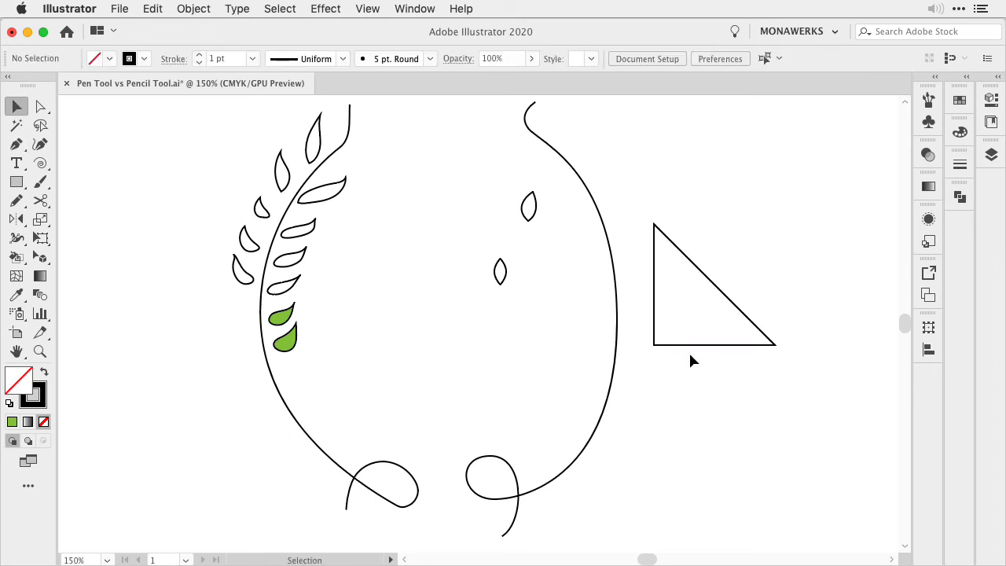
Rotate the triangle so its right-angle corner points down and try adjusting its lower point with Direct Selection
drag(759, 189, 706, 200)
key(a)
click(774, 407)
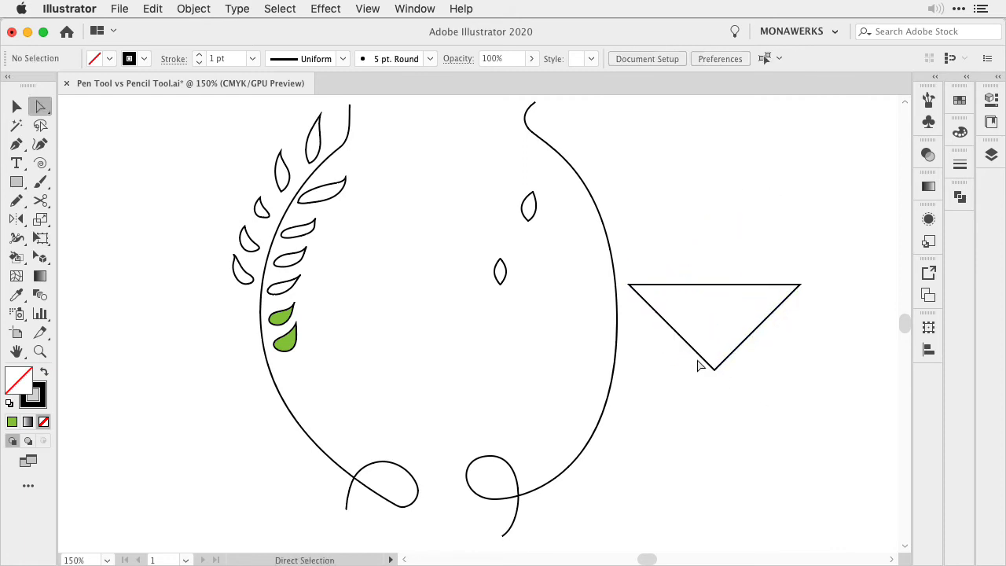
drag(746, 413, 727, 437)
click(770, 422)
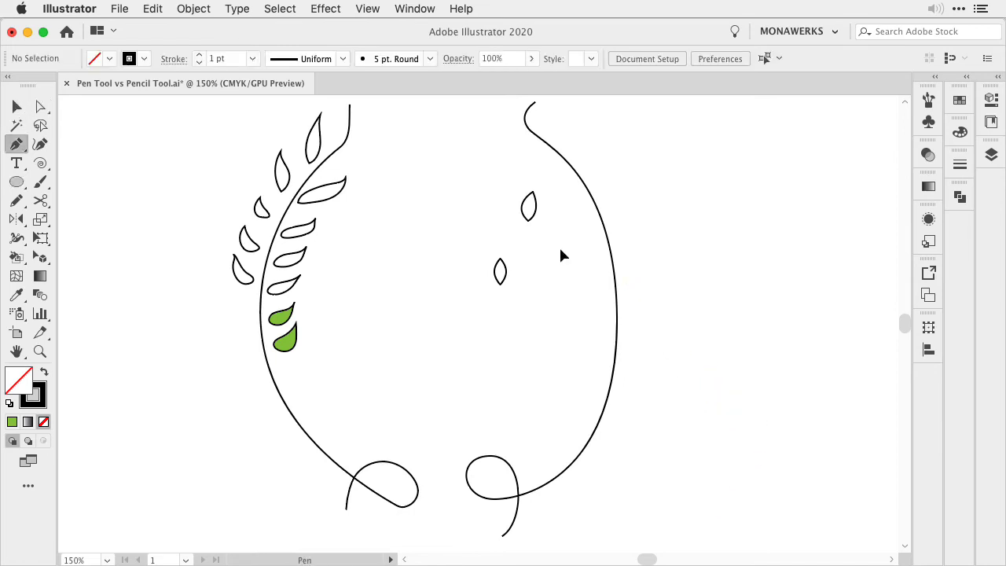
key(v)
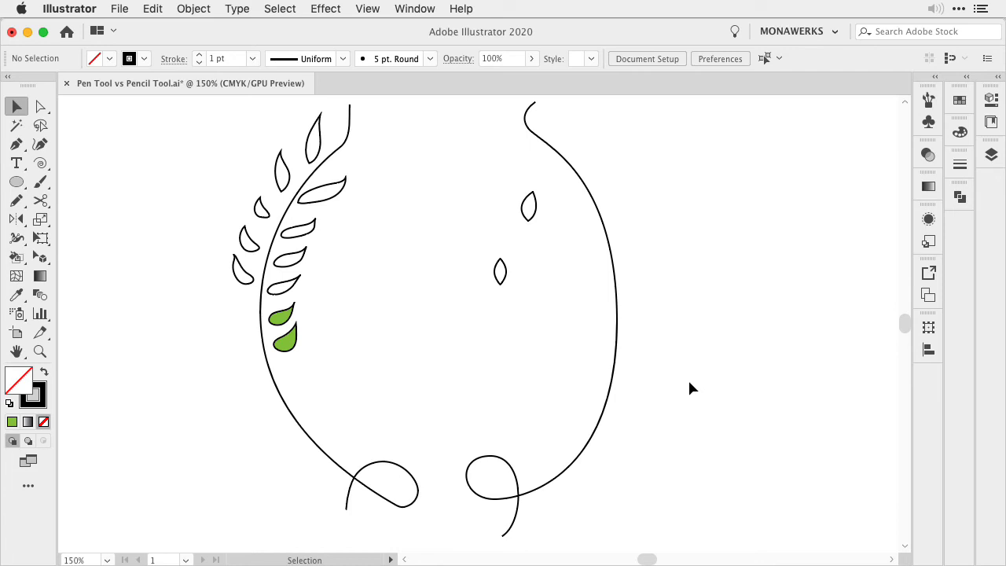
Draw a long straight vertical line beside the mirrored stem with the Pen tool and deselect it
key(p)
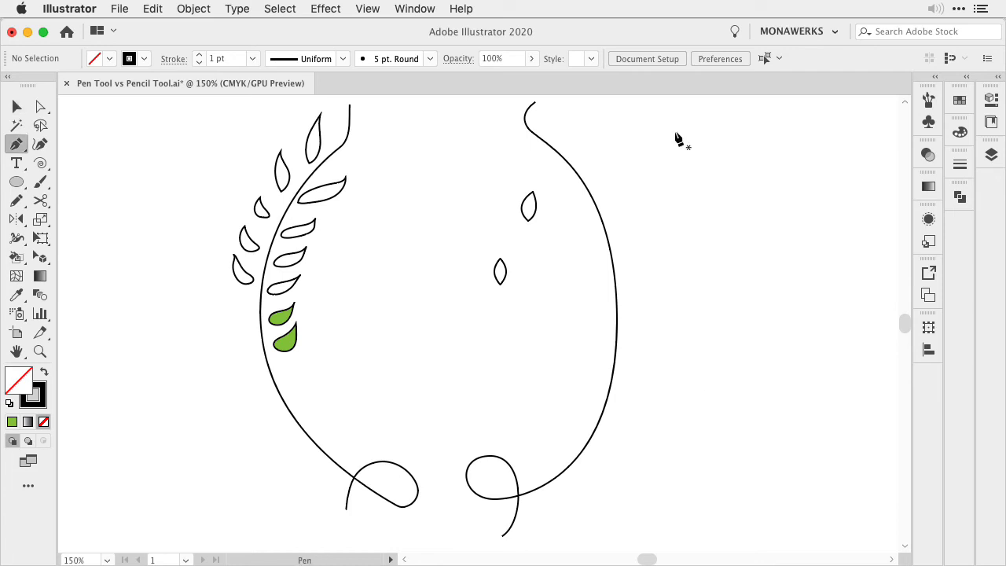
click(674, 131)
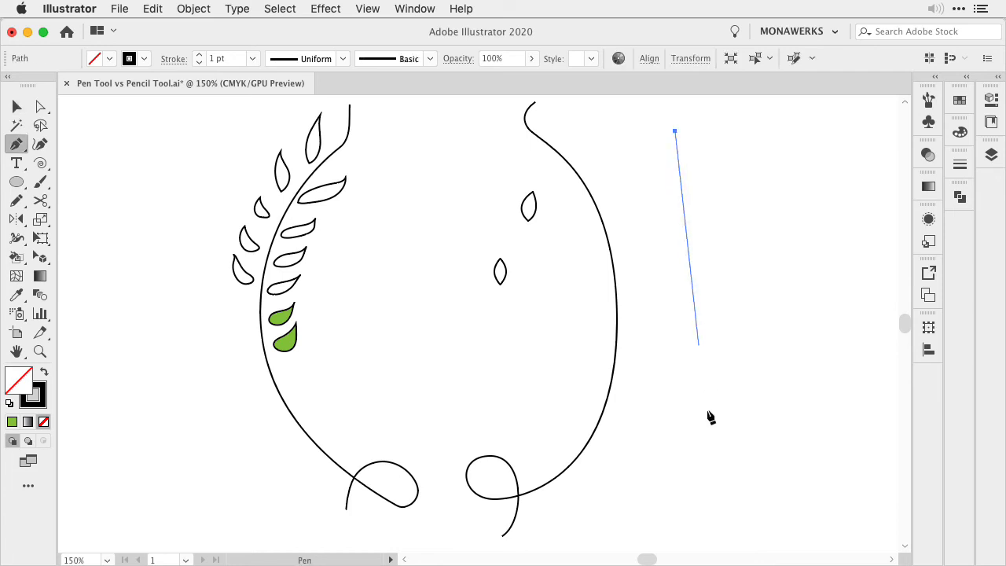
shift+click(678, 481)
key(v)
click(805, 419)
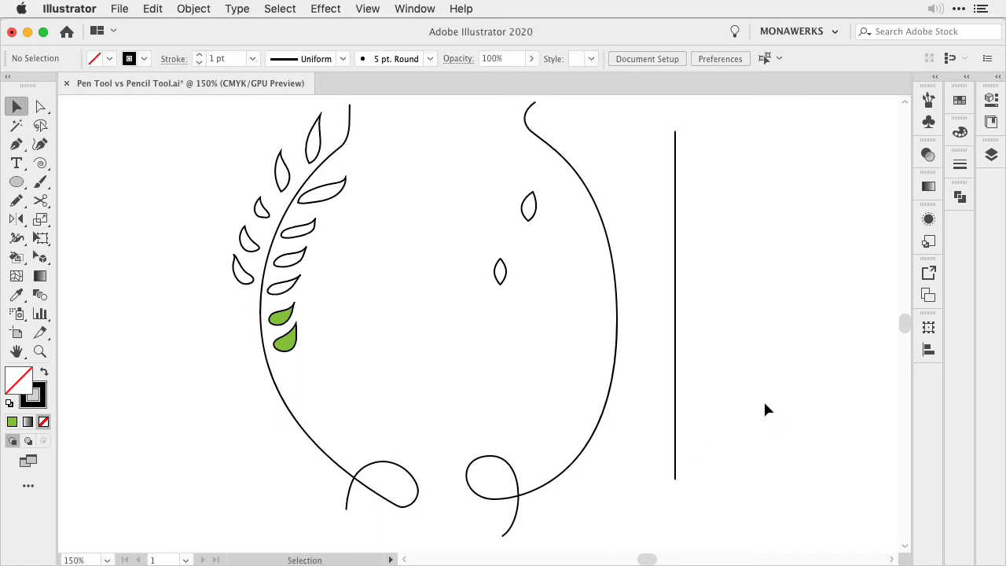
Draw a parallel vertical line with the Pencil tool and add two 45° branch lines near its upper end
key(n)
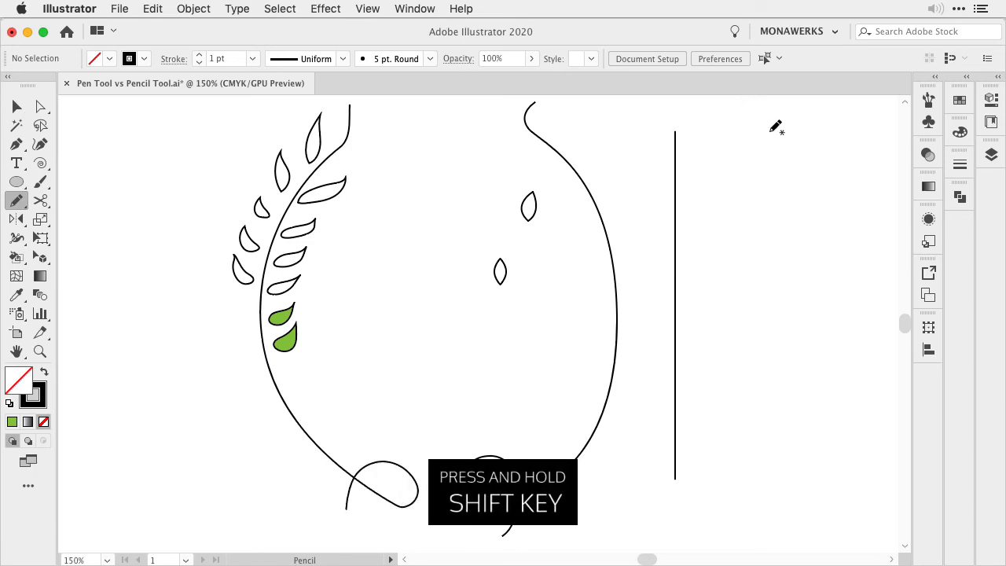
mouse_move(771, 132)
mouse_down()
mouse_move(751, 428)
mouse_move(770, 478)
mouse_up()
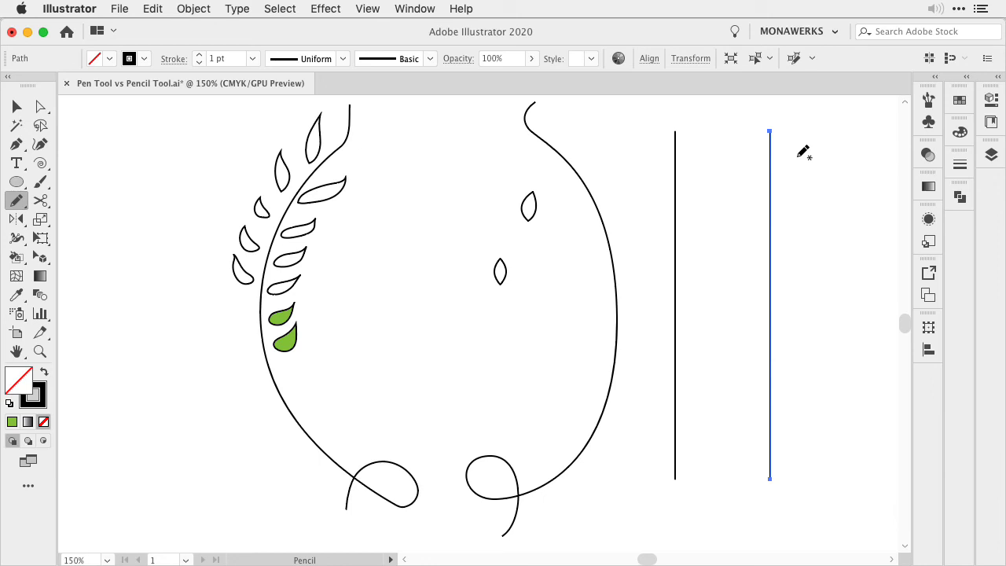
drag(791, 157, 774, 179)
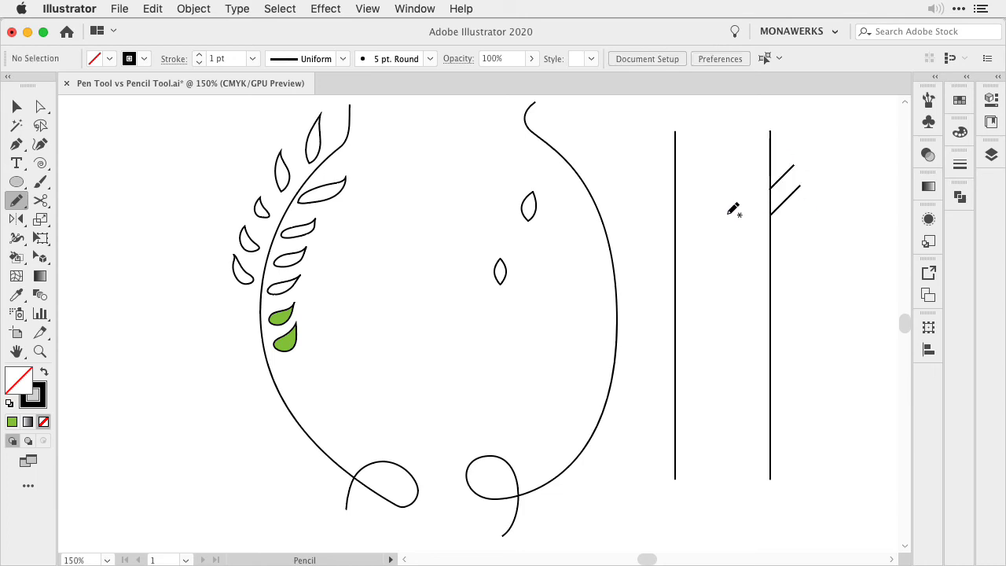
Draw three separate 45° branch lines with the Pen tool along the upper part of the Pen-drawn vertical line
key(p)
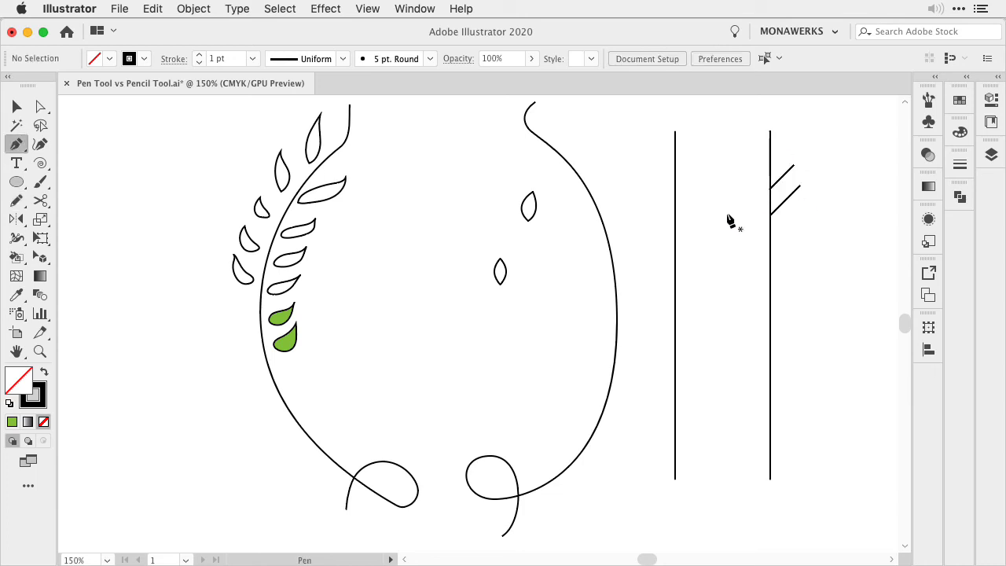
click(700, 163)
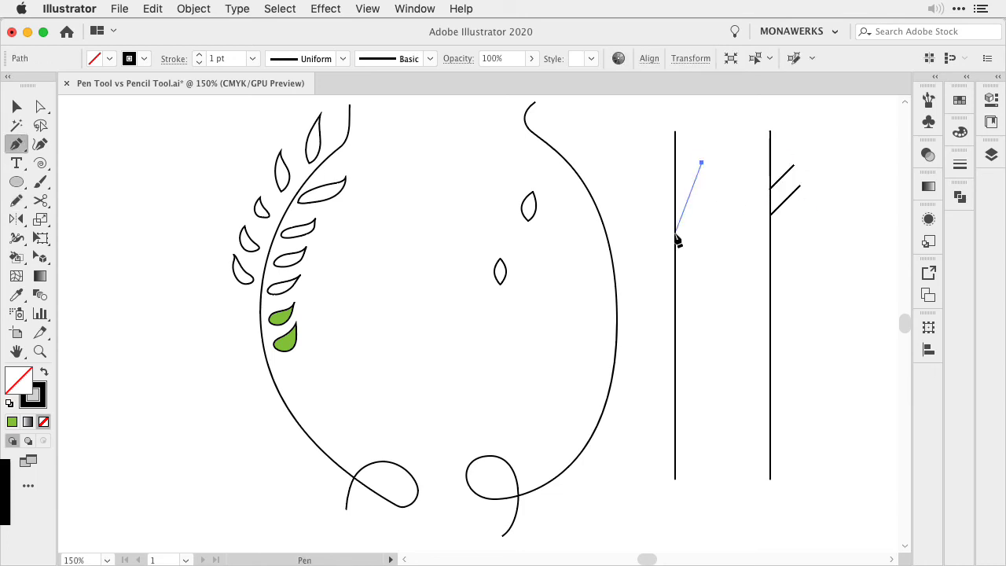
shift+click(677, 193)
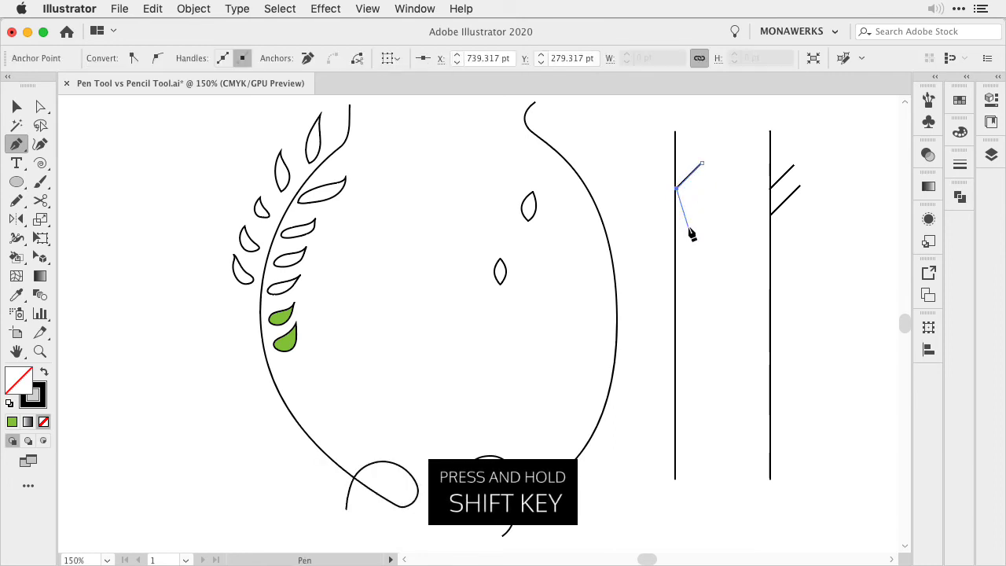
super+click(696, 198)
click(701, 187)
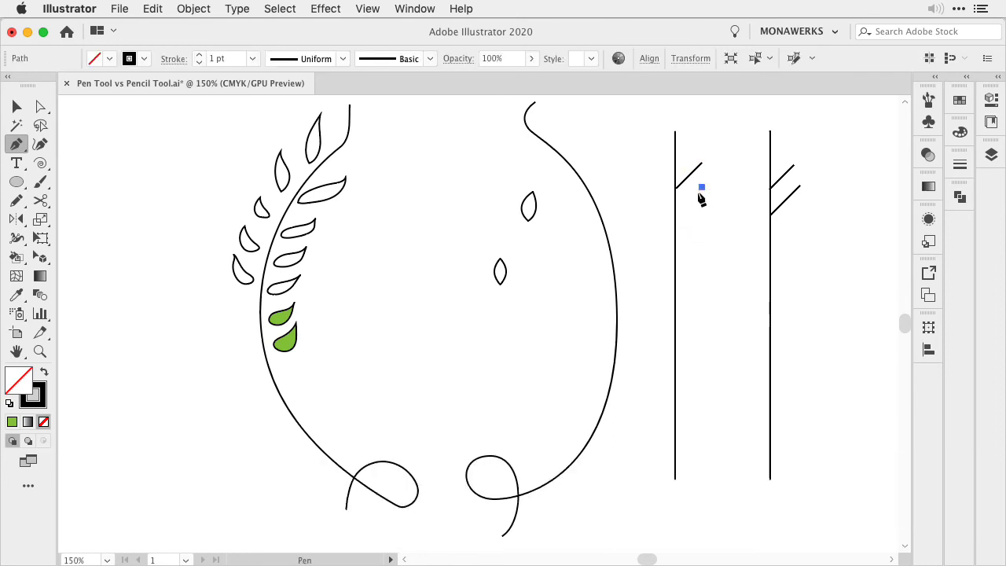
shift+click(676, 214)
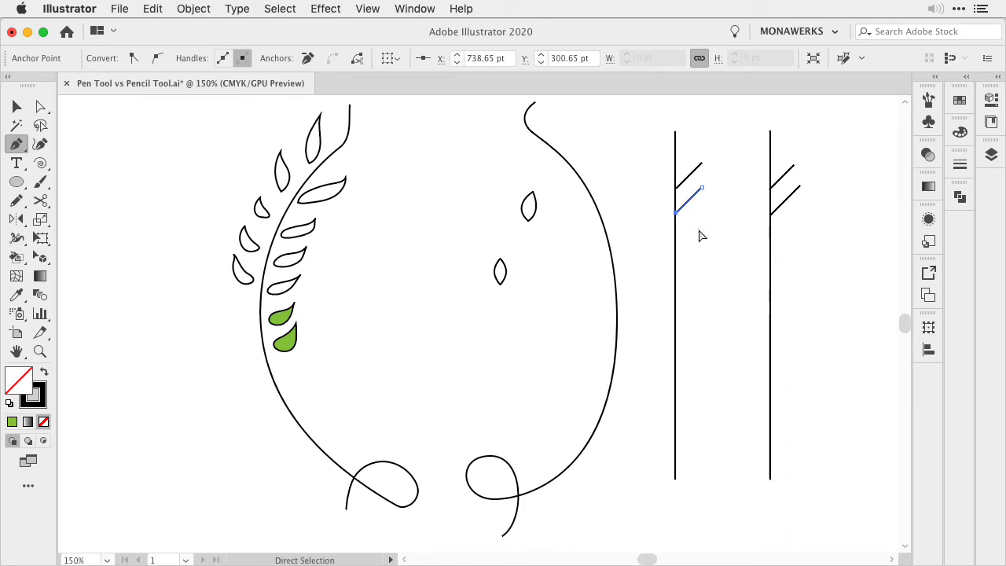
super+click(706, 240)
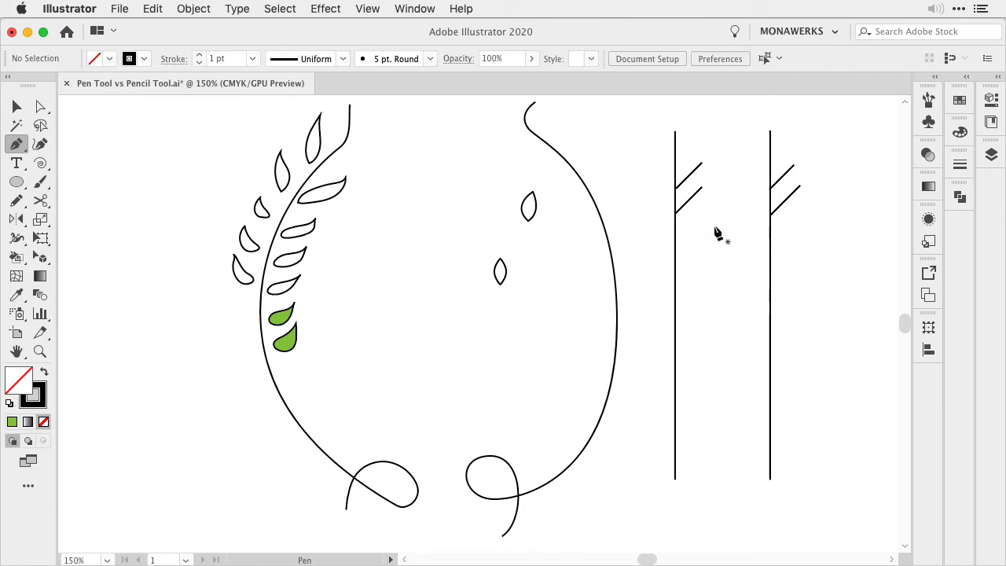
click(703, 211)
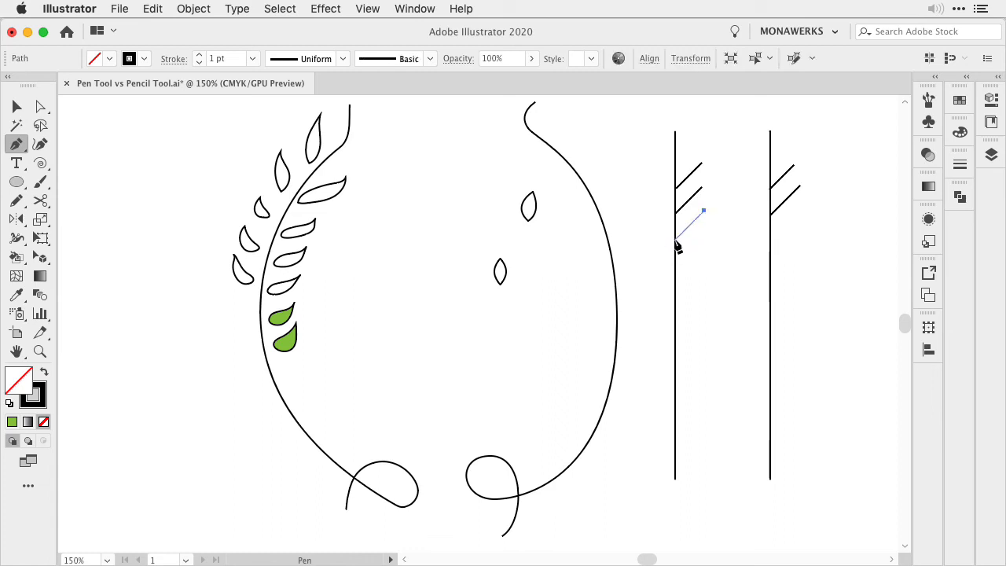
click(675, 240)
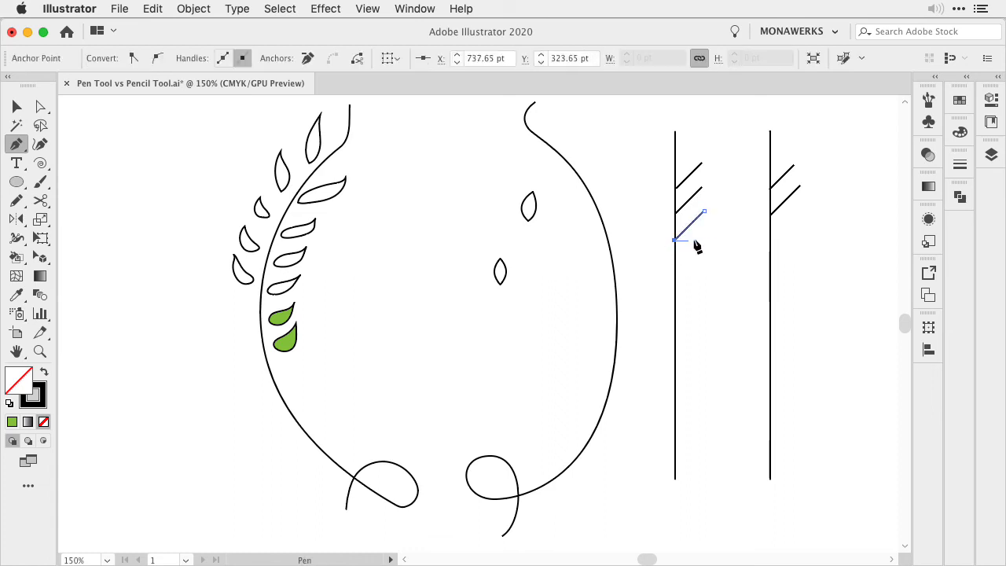
Add a third 45° branch line to the Pencil-drawn vertical line with the Pencil tool and deselect it
key(n)
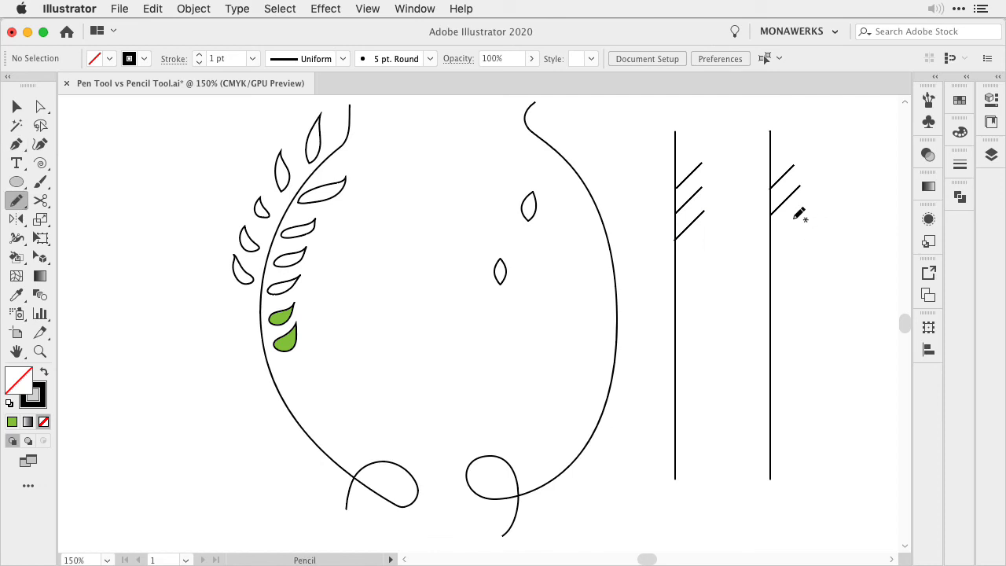
drag(796, 215, 770, 241)
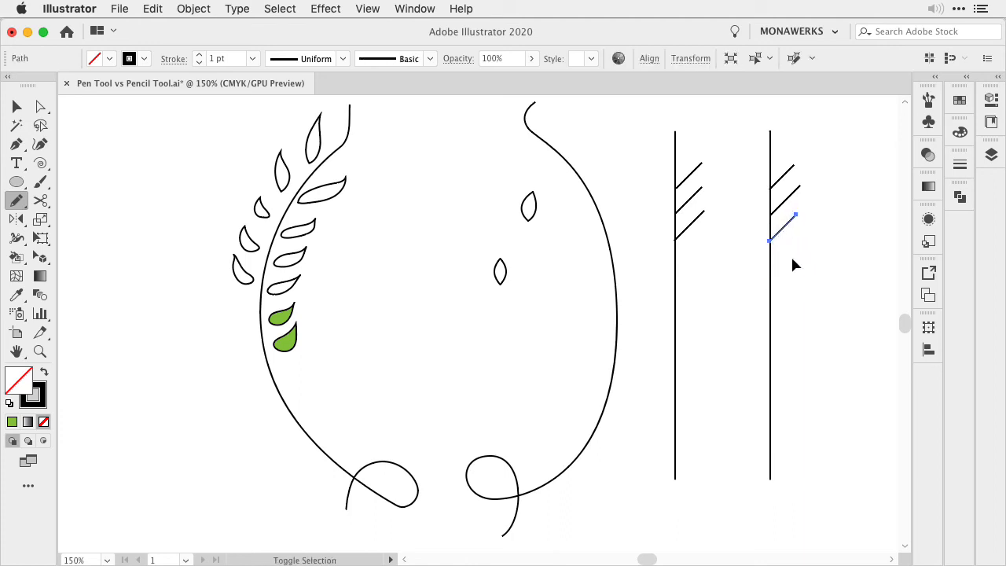
super+click(793, 259)
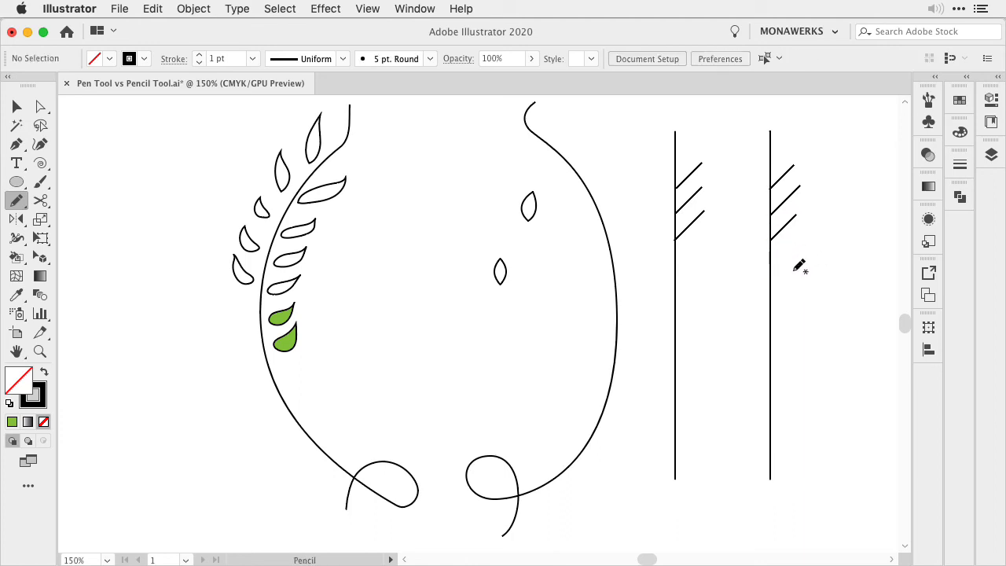